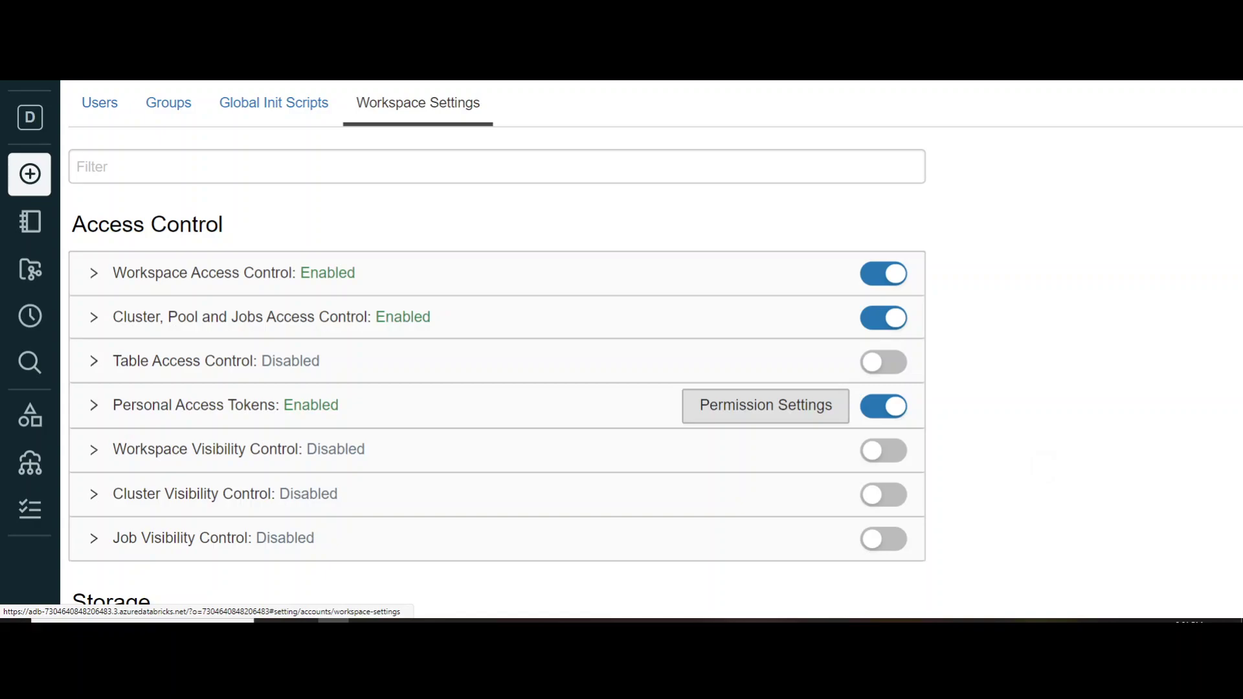
# Step: Look up the Task orchestration in Jobs setting in the workspace settings
pyautogui.scroll(-8, 492, 350)
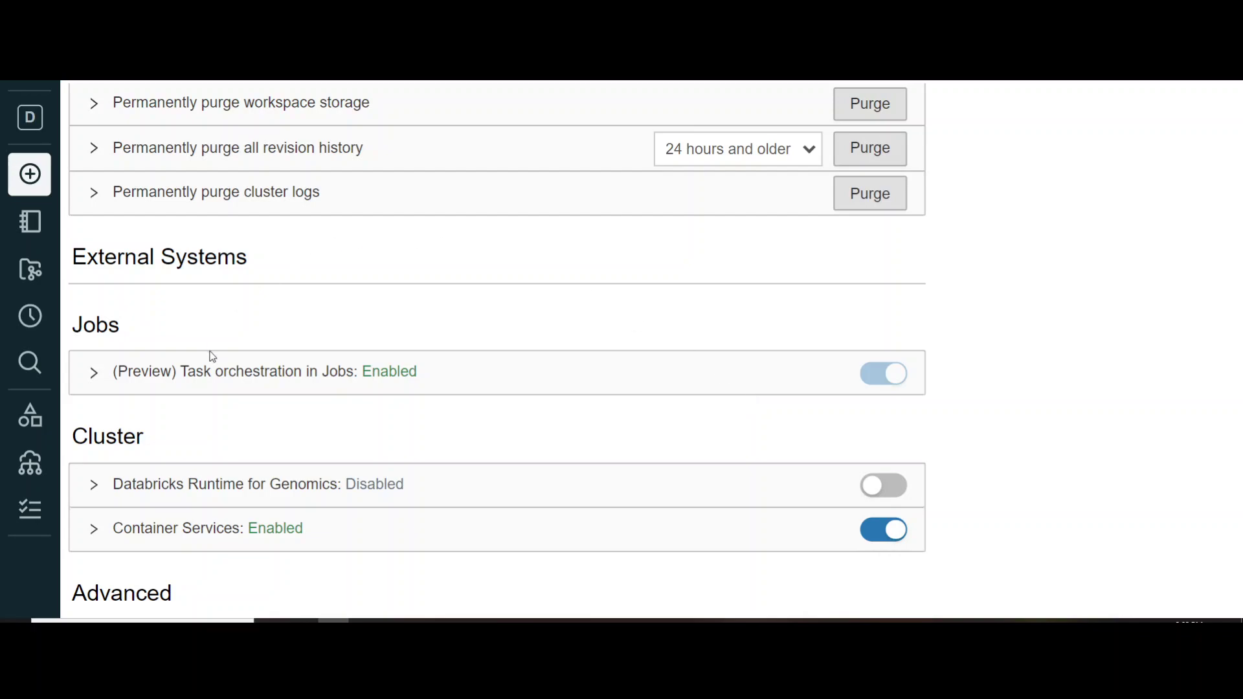
# Step: Start a new job task named T01 of type Notebook, using the Endend_hist_update_run1 notebook
pyautogui.moveTo(28, 509)
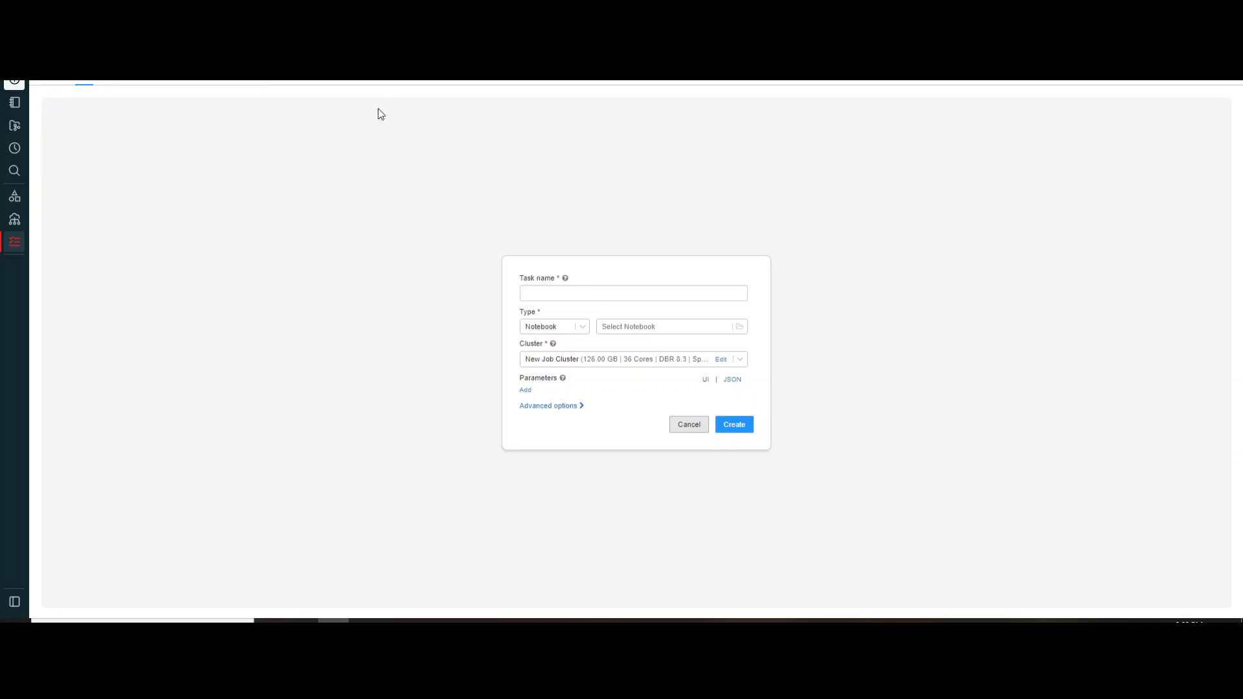
pyautogui.click(562, 293)
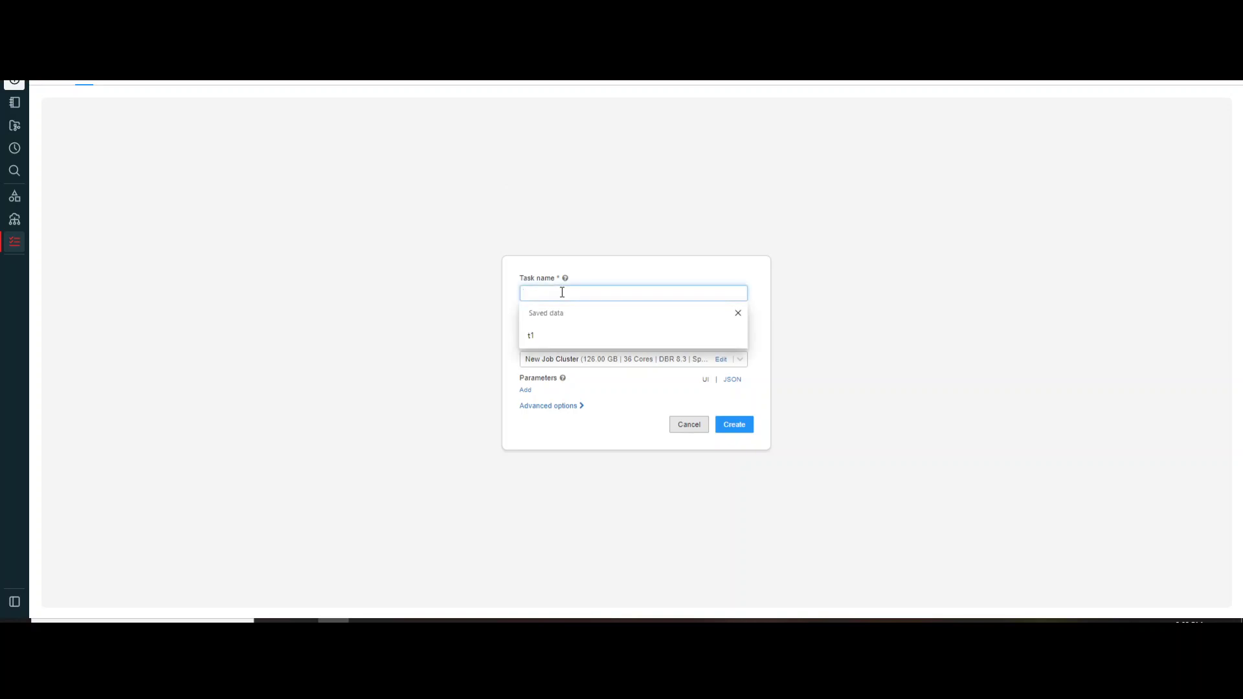
pyautogui.write('T01')
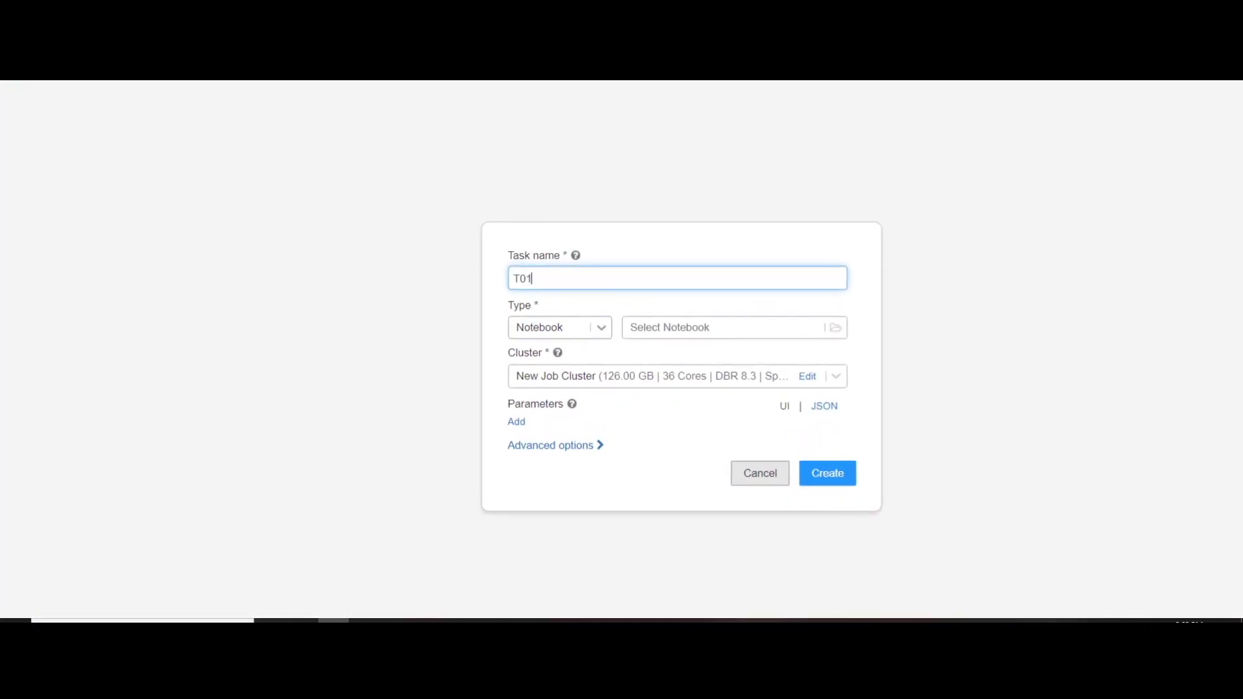
pyautogui.rightClick(300, 347)
pyautogui.click(339, 533)
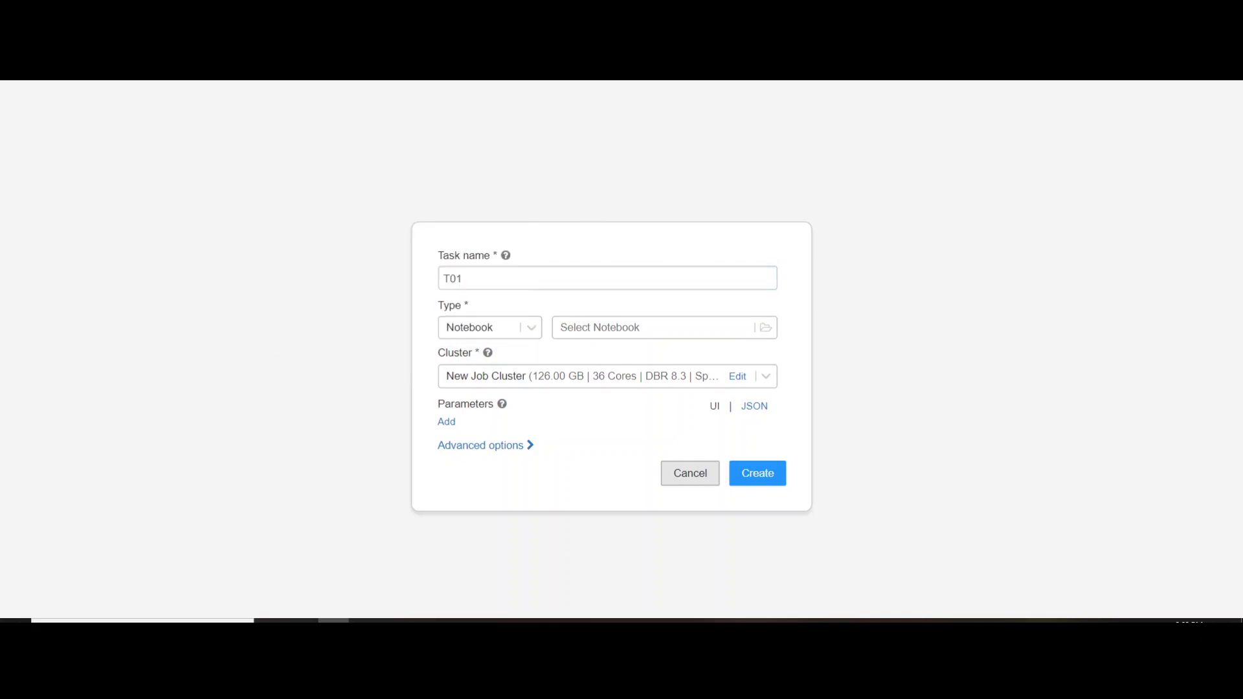
pyautogui.click(533, 330)
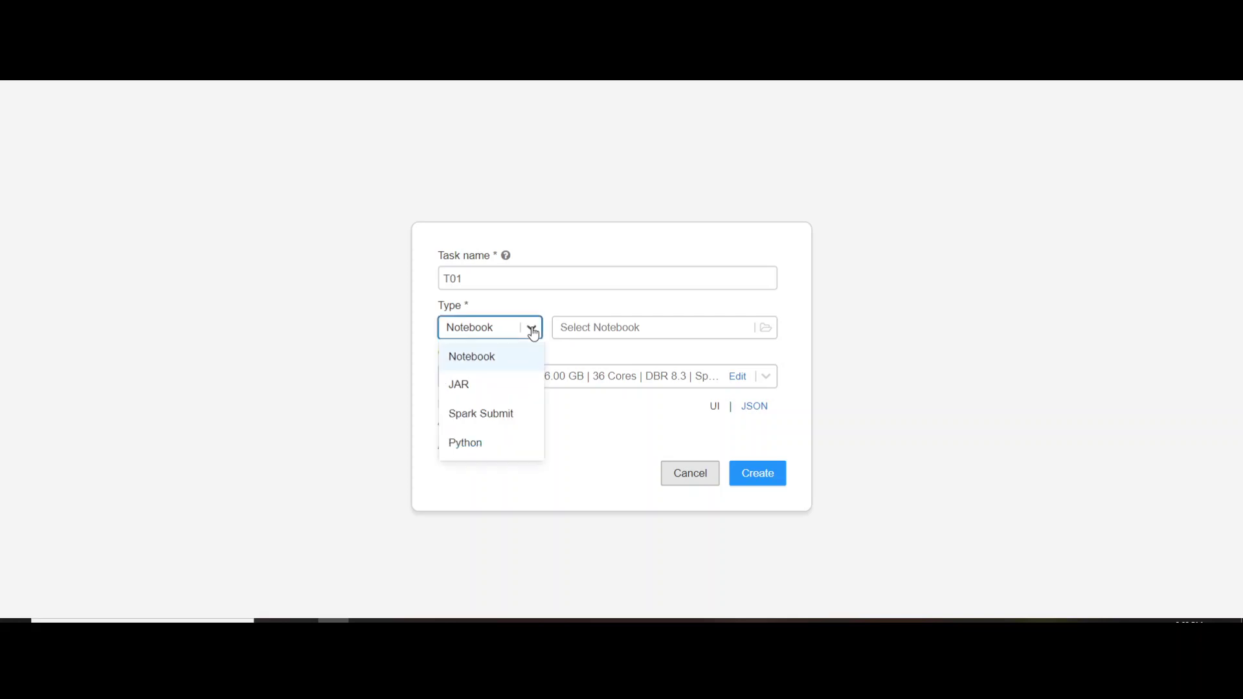
pyautogui.click(525, 365)
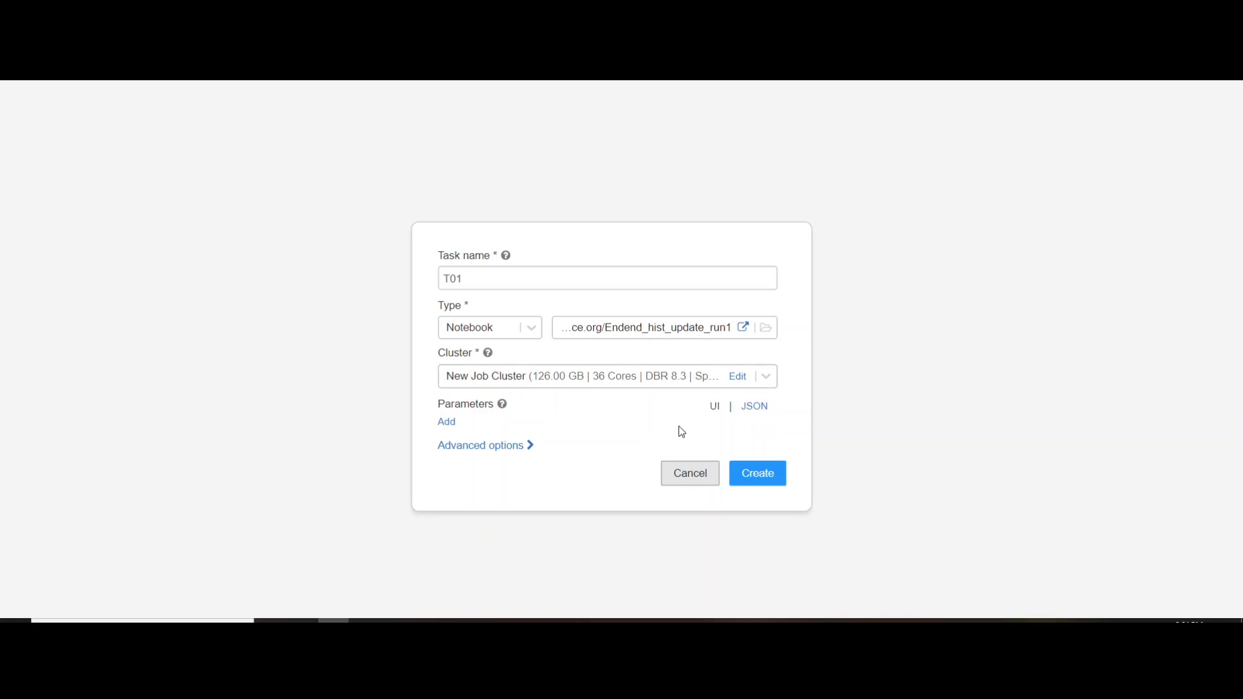
# Step: Configure the task's new job cluster with the Died_Pool_DonotTouch worker pool and 16 workers
pyautogui.click(737, 378)
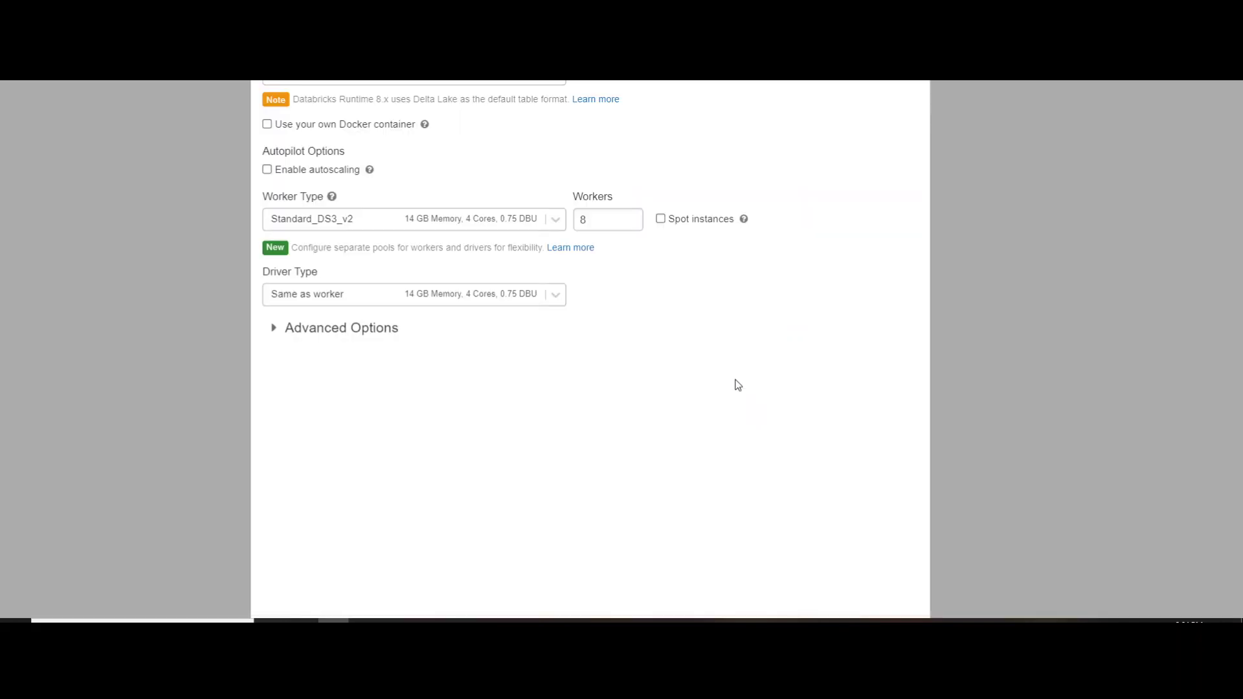
pyautogui.scroll(3, 738, 385)
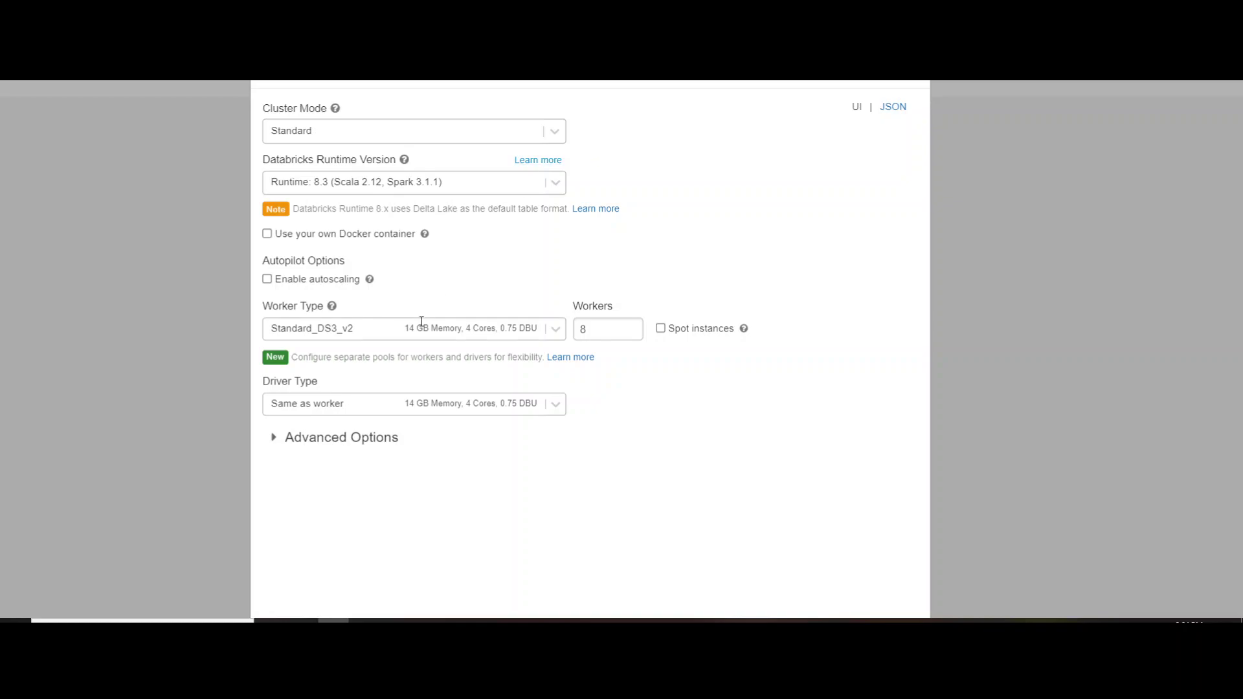
pyautogui.click(557, 332)
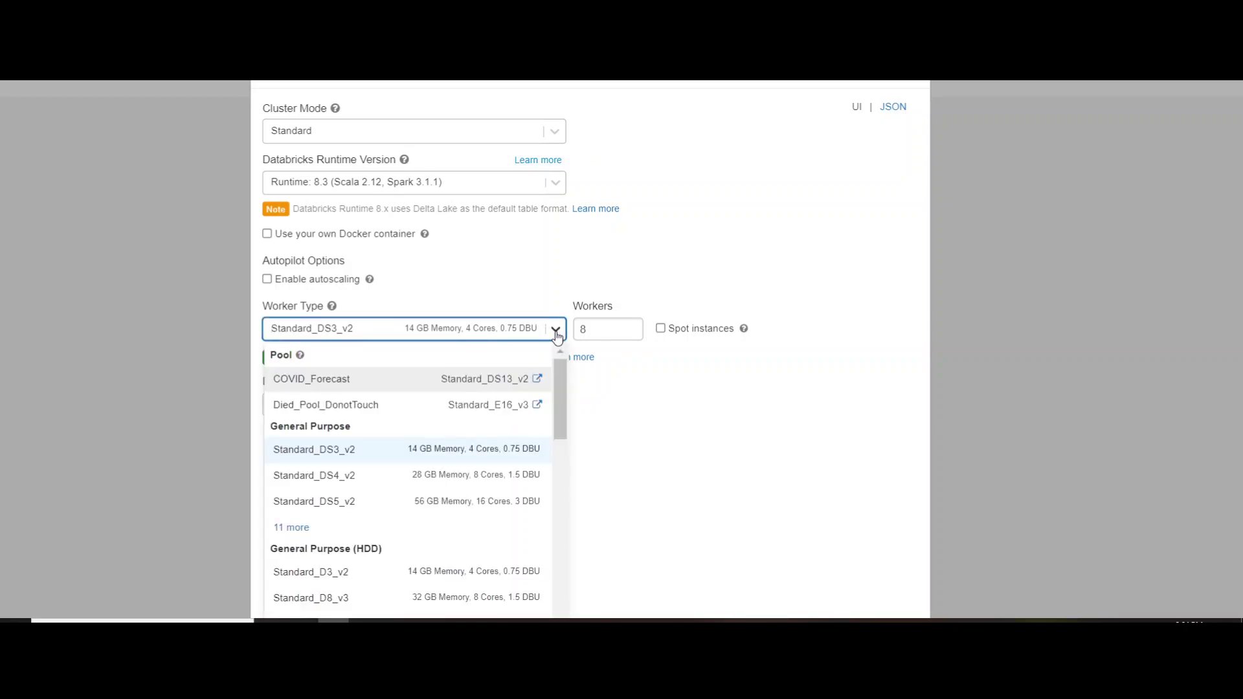
pyautogui.click(419, 403)
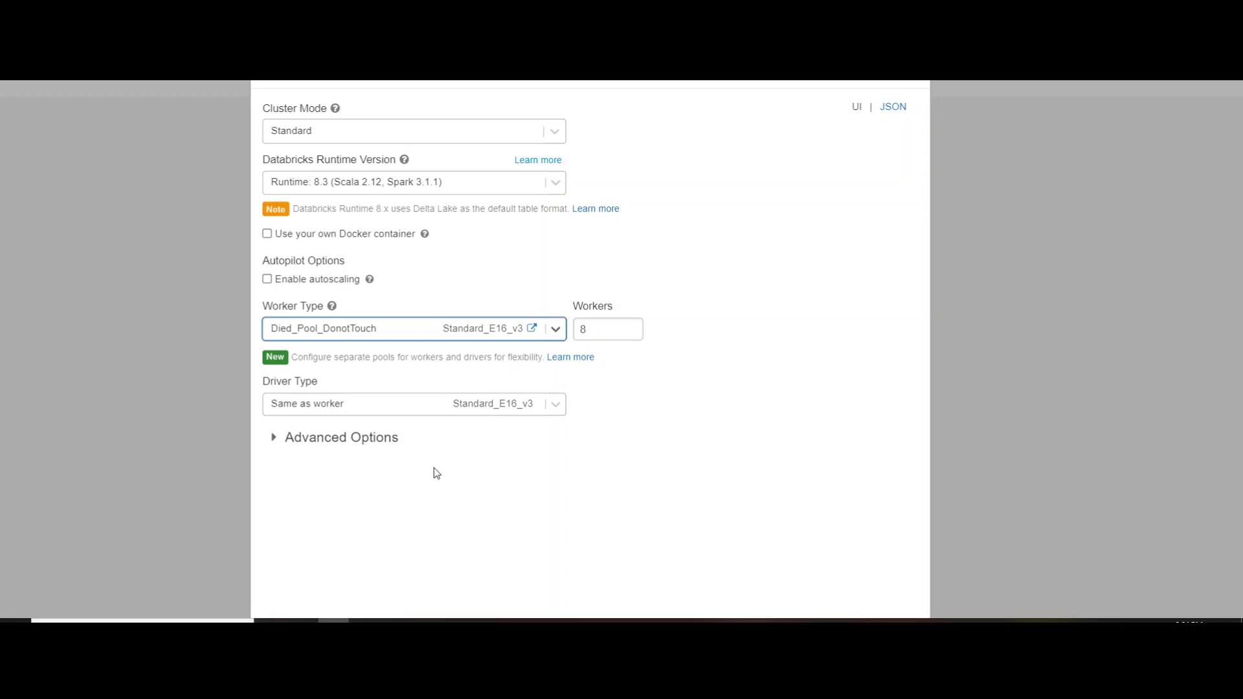
pyautogui.click(341, 442)
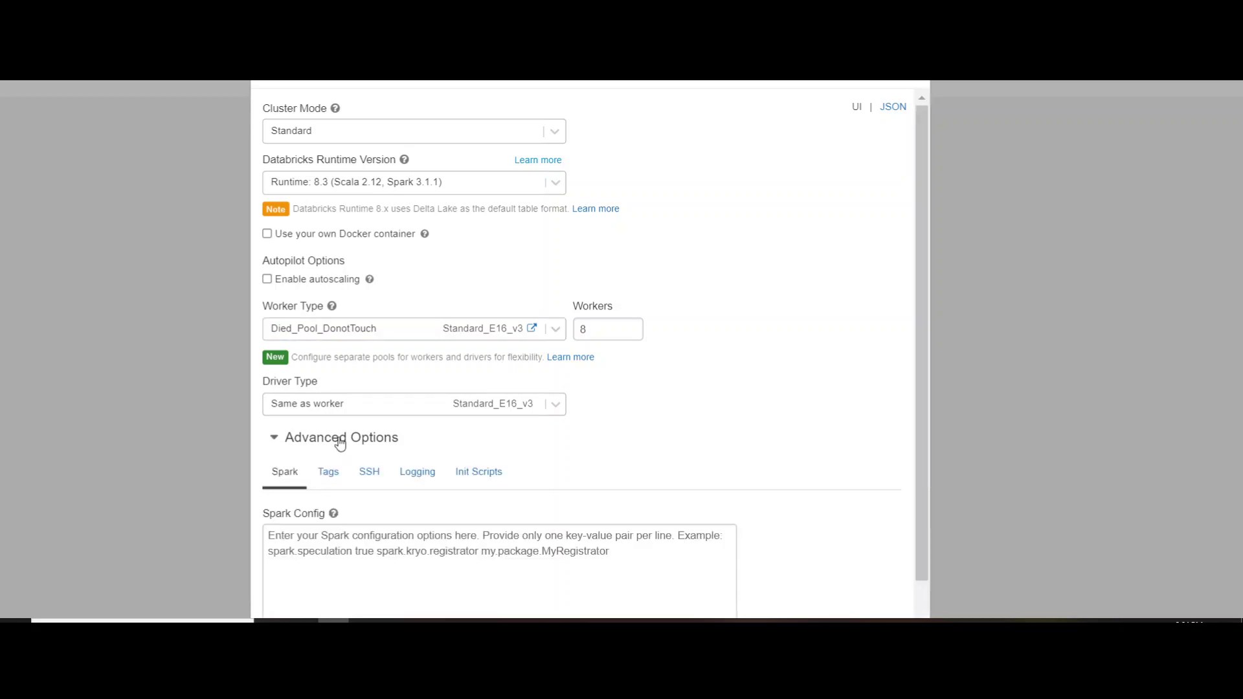
pyautogui.moveTo(928, 452)
pyautogui.mouseDown()
pyautogui.moveTo(931, 517)
pyautogui.moveTo(916, 449)
pyautogui.mouseUp()
pyautogui.click(406, 570)
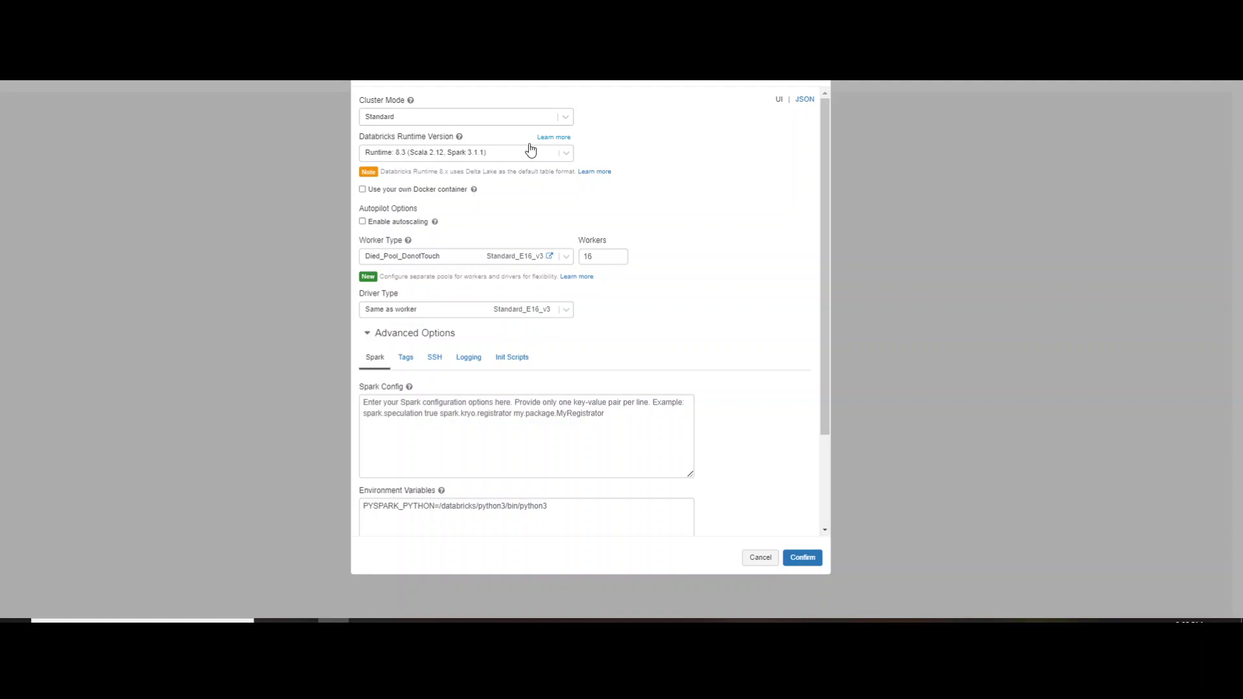
pyautogui.click(801, 560)
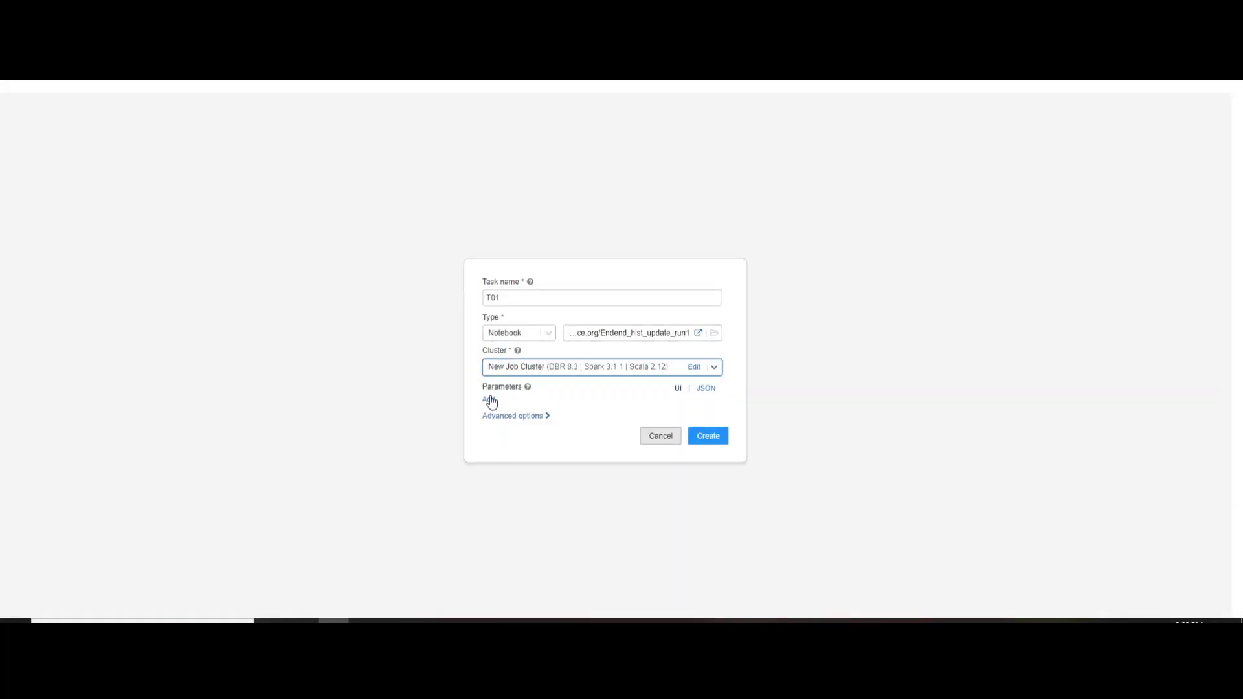
# Step: Add a parameter with the key tables to task T01
pyautogui.click(490, 400)
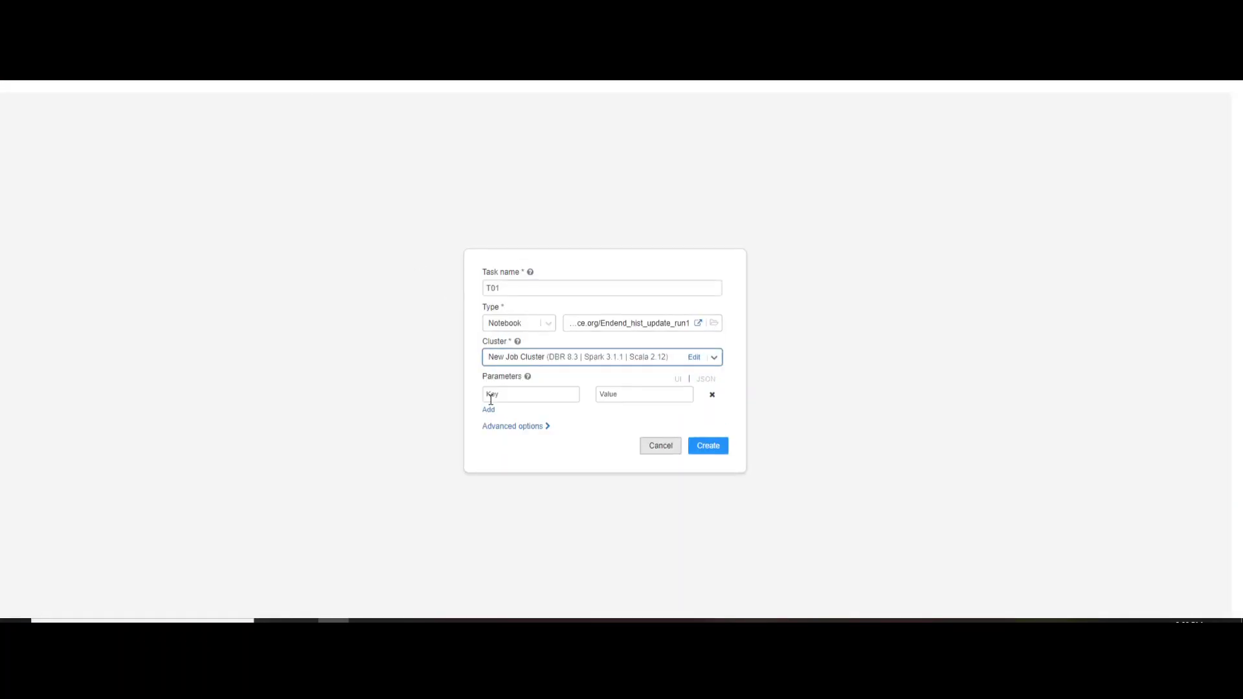
pyautogui.click(500, 396)
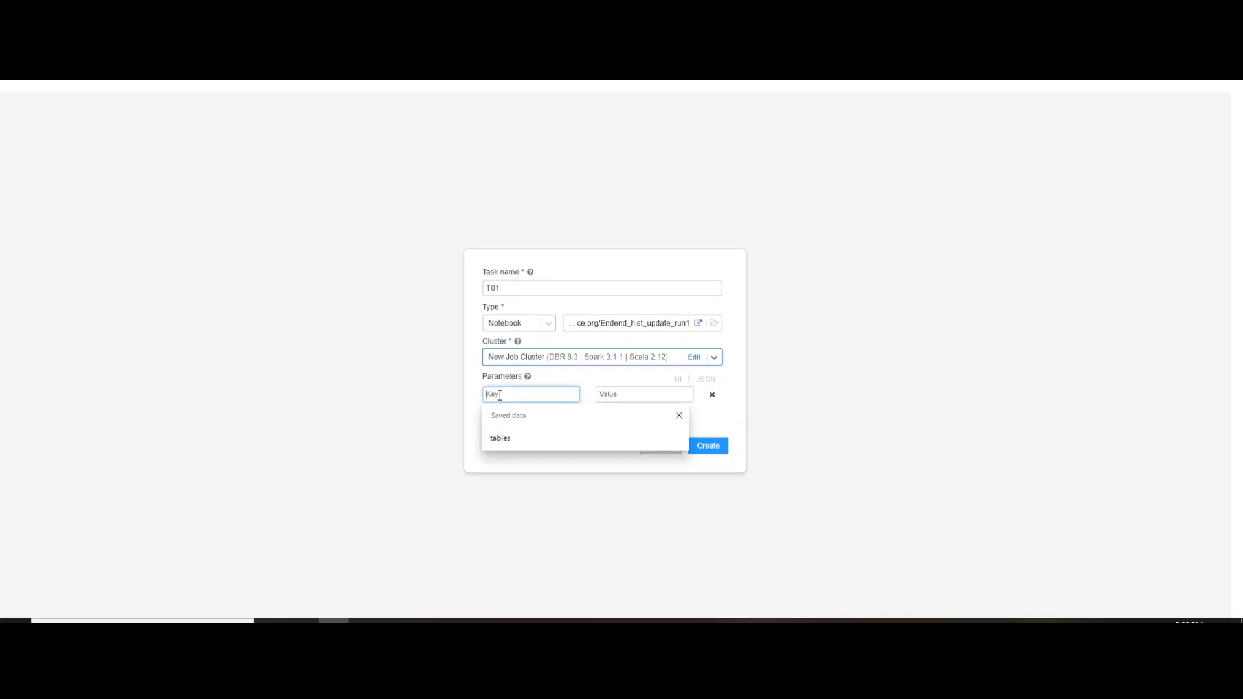
pyautogui.click(502, 441)
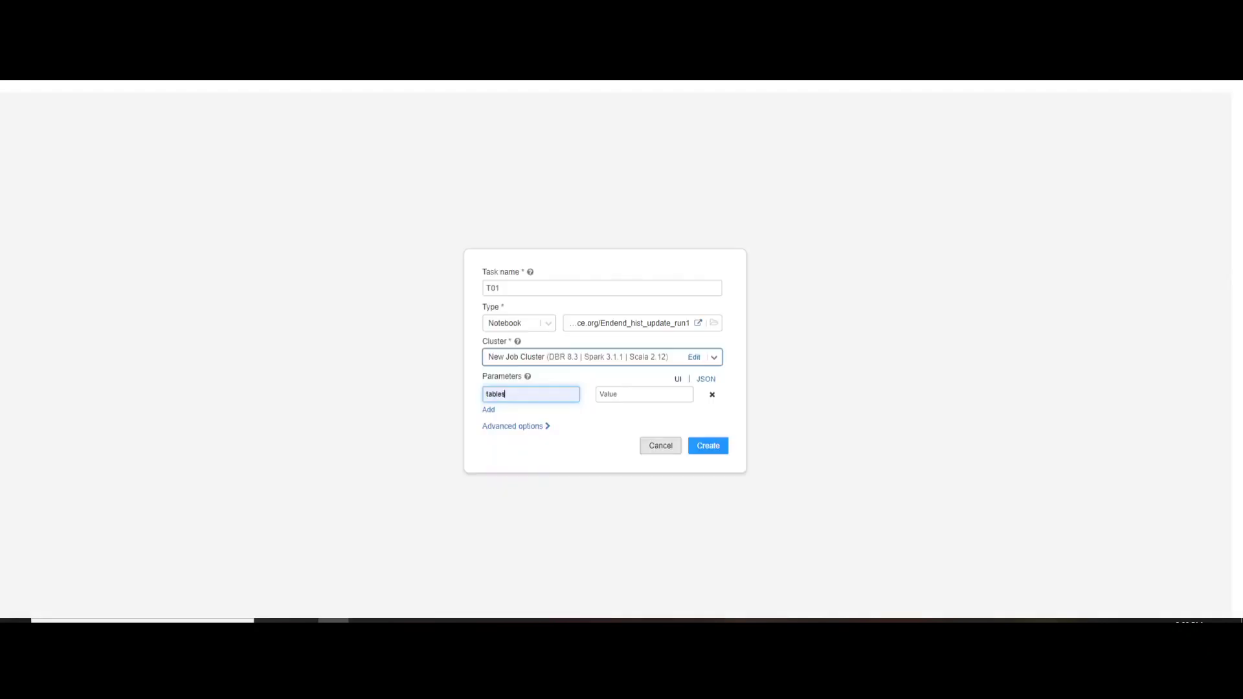
pyautogui.click(618, 398)
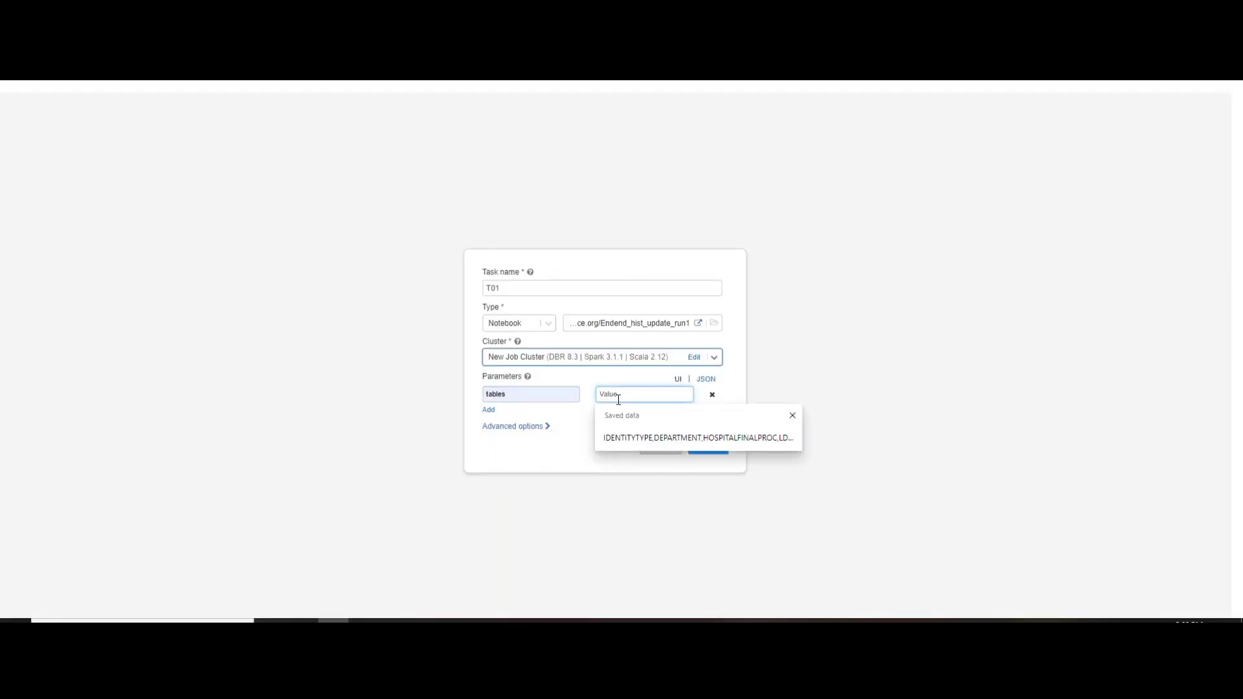
pyautogui.click(553, 465)
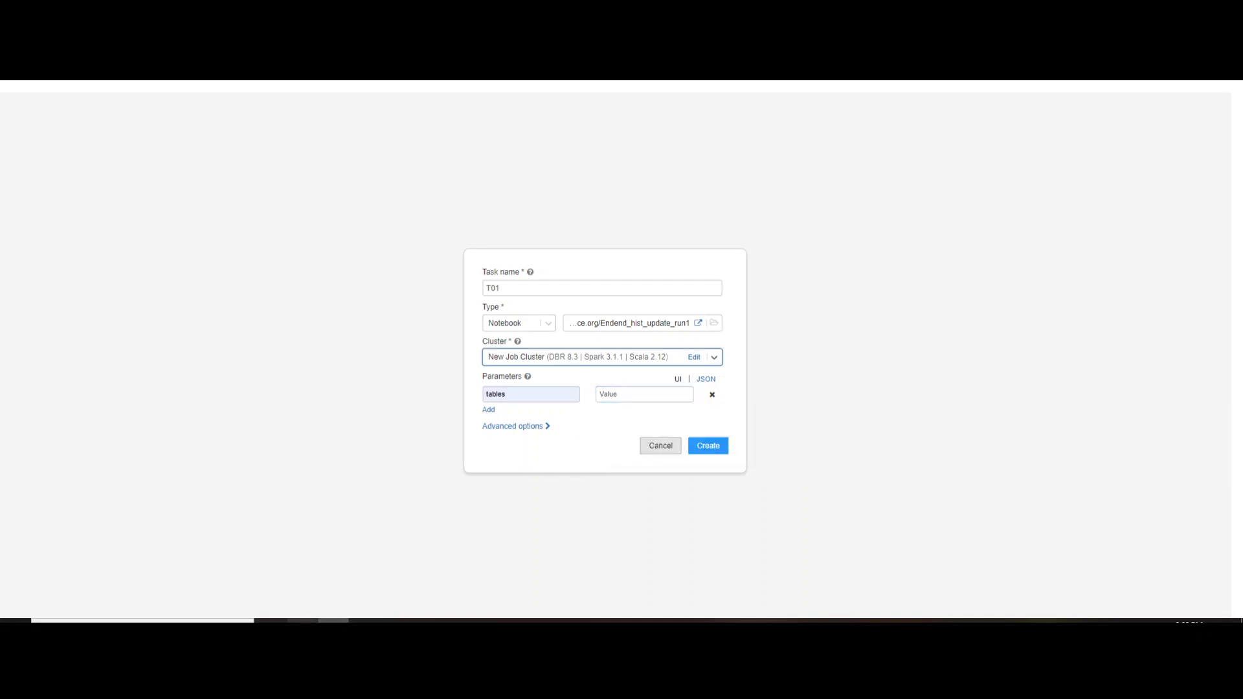
# Step: Copy HOSPITALFINALPROC from the open text file into the tables parameter's value and check the parameters in JSON form
pyautogui.click(303, 621)
pyautogui.moveTo(41, 88); pyautogui.dragTo(129, 88)
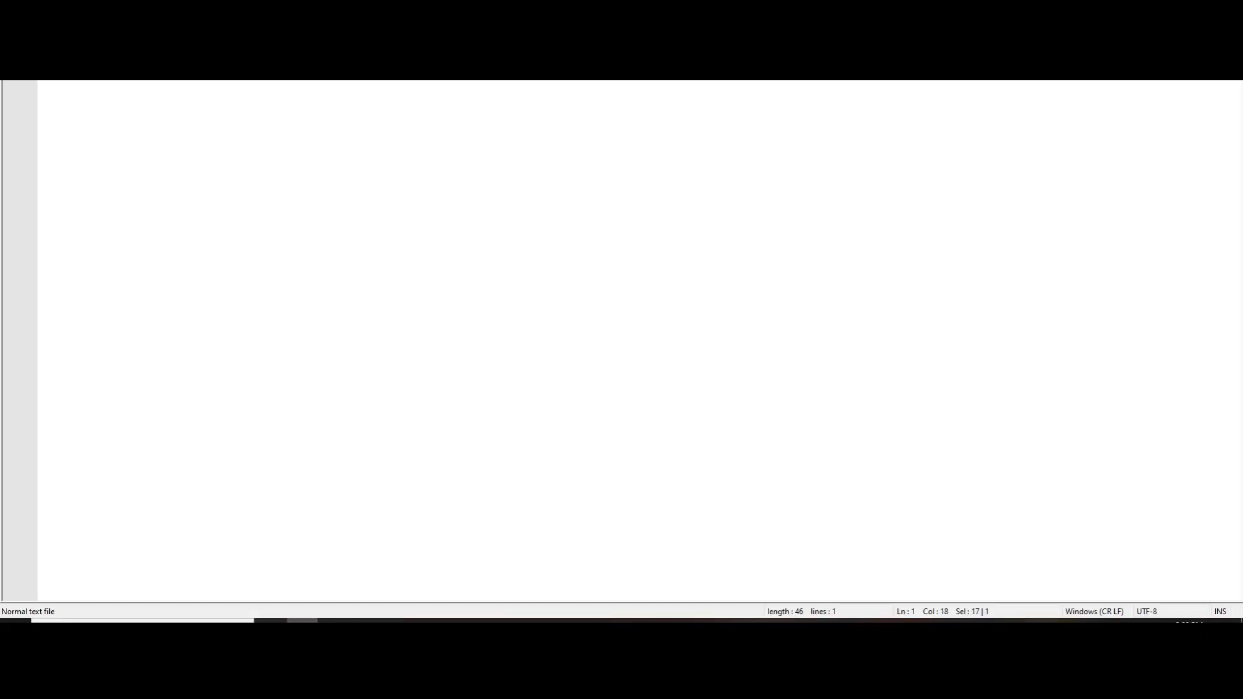
pyautogui.hotkey('alt', 'Tab')
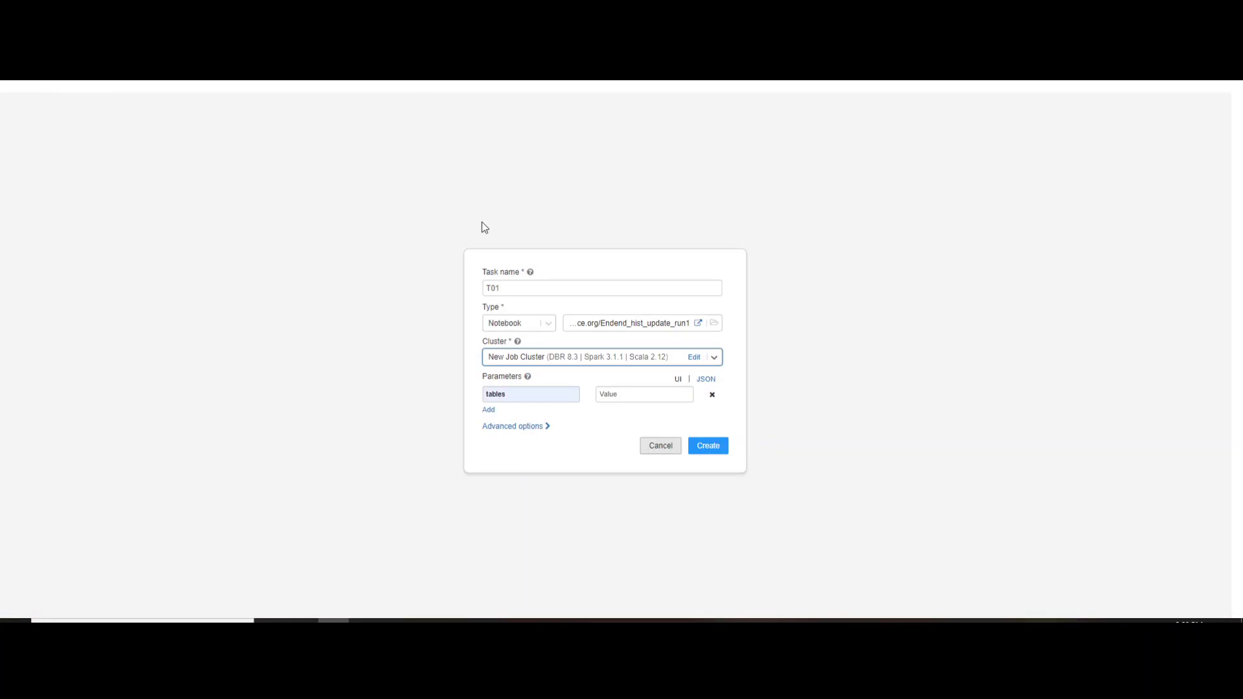
pyautogui.click(632, 394)
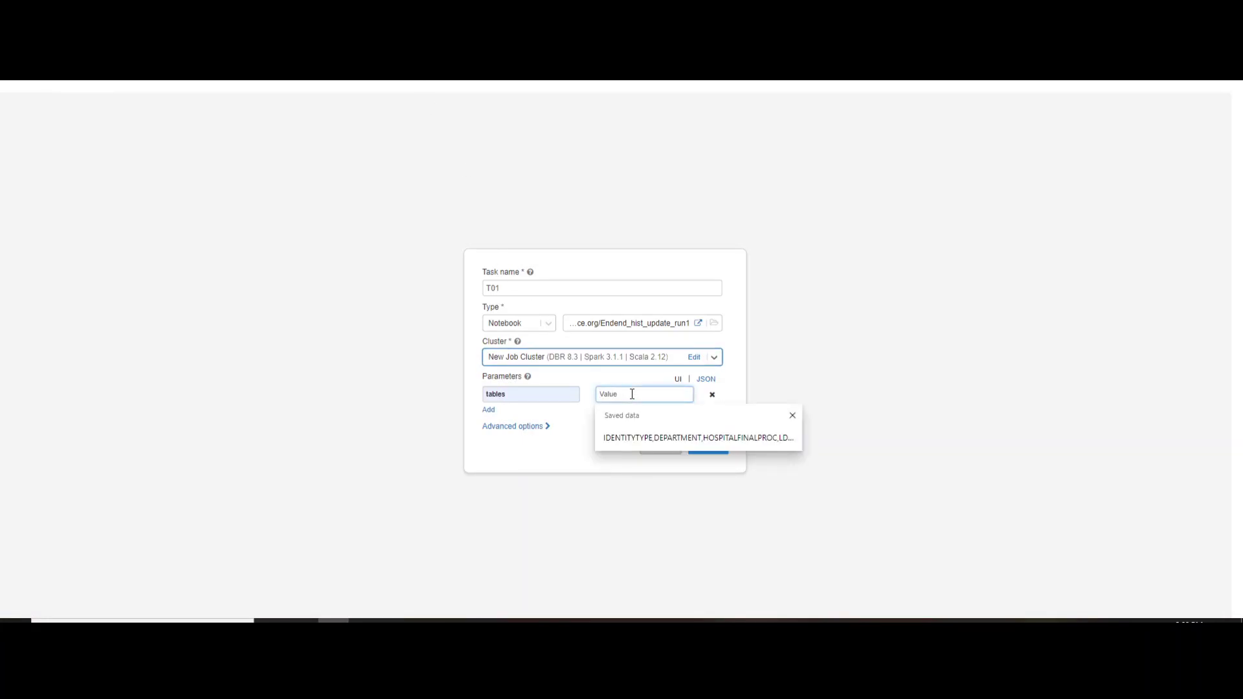
pyautogui.write('HOSPITALFINALPROC')
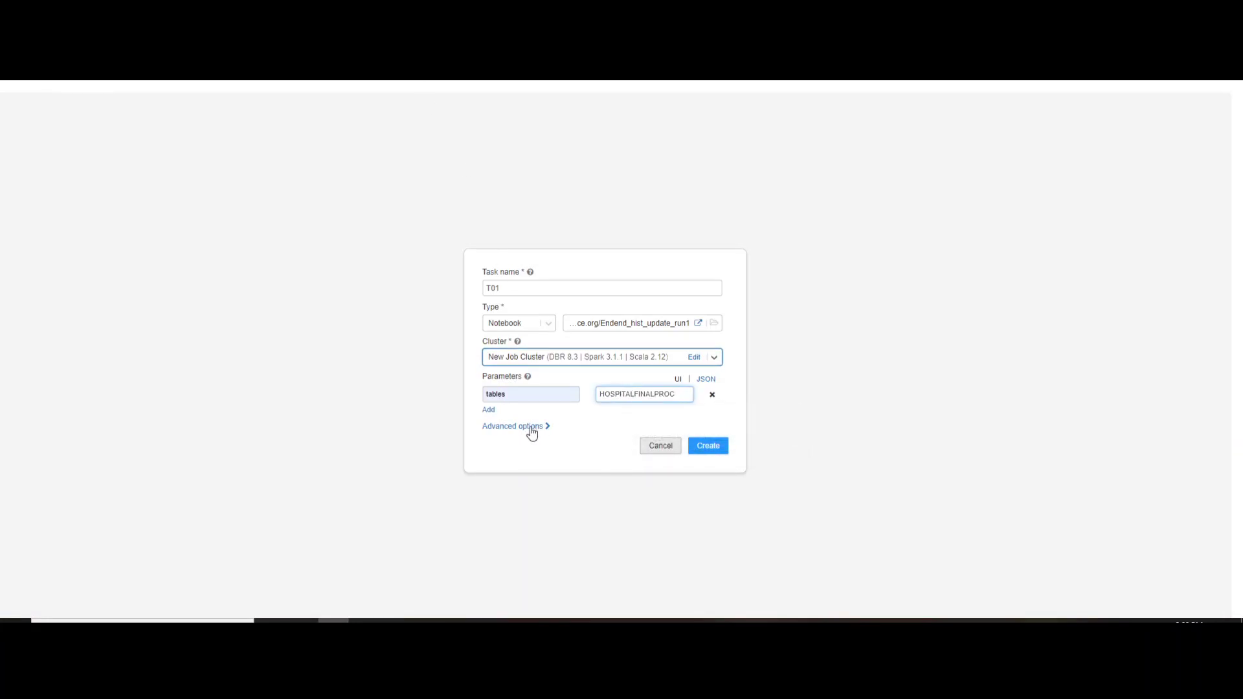
pyautogui.click(704, 380)
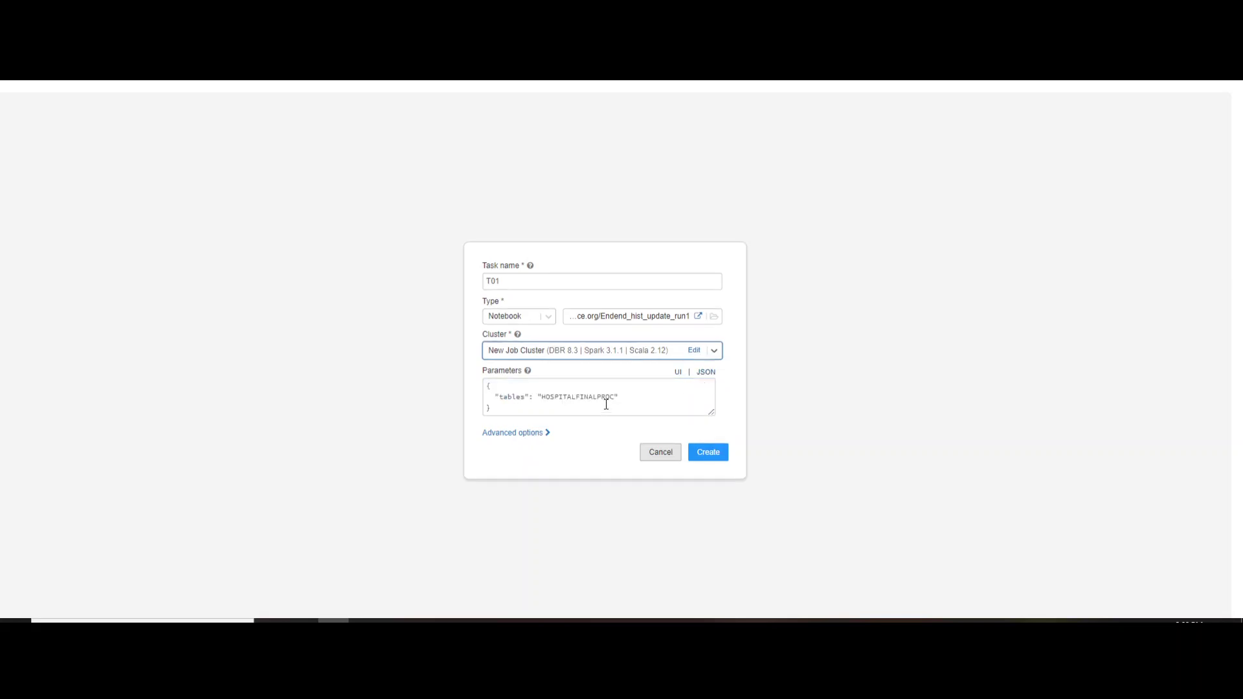
pyautogui.click(675, 373)
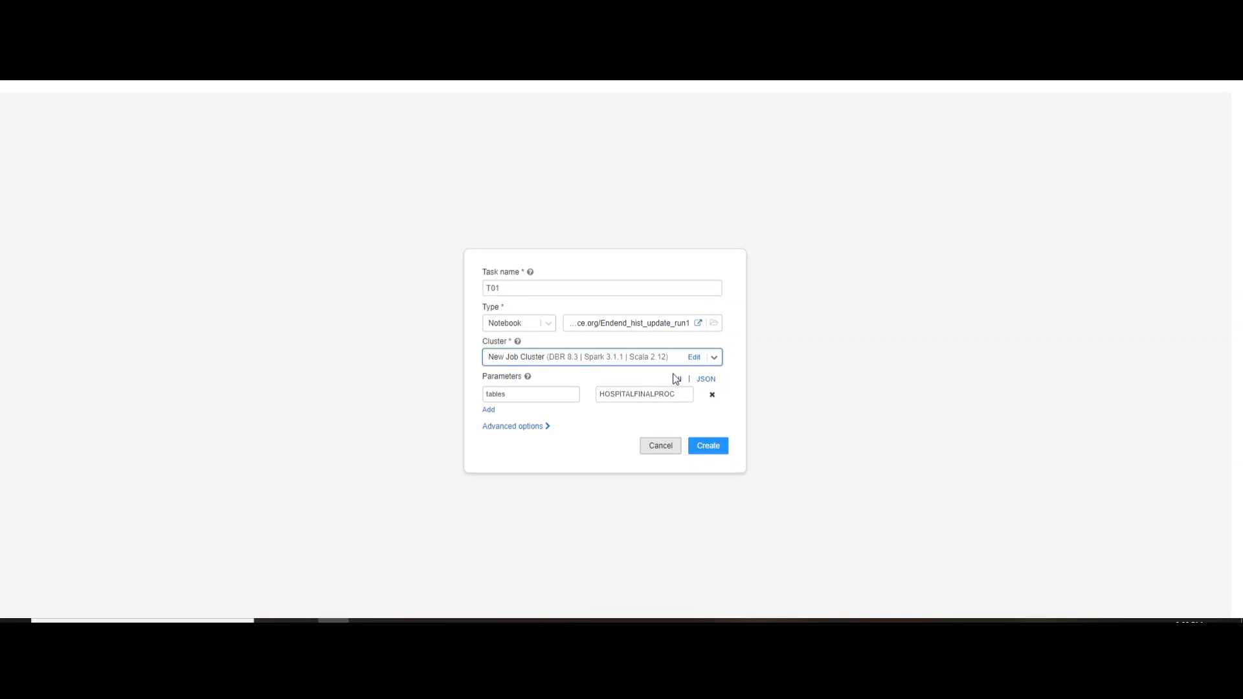
# Step: Add the PyPI dependent libraries networkx, names-dataset, pgeocode and uszipcode to task T01 and create the task
pyautogui.click(517, 427)
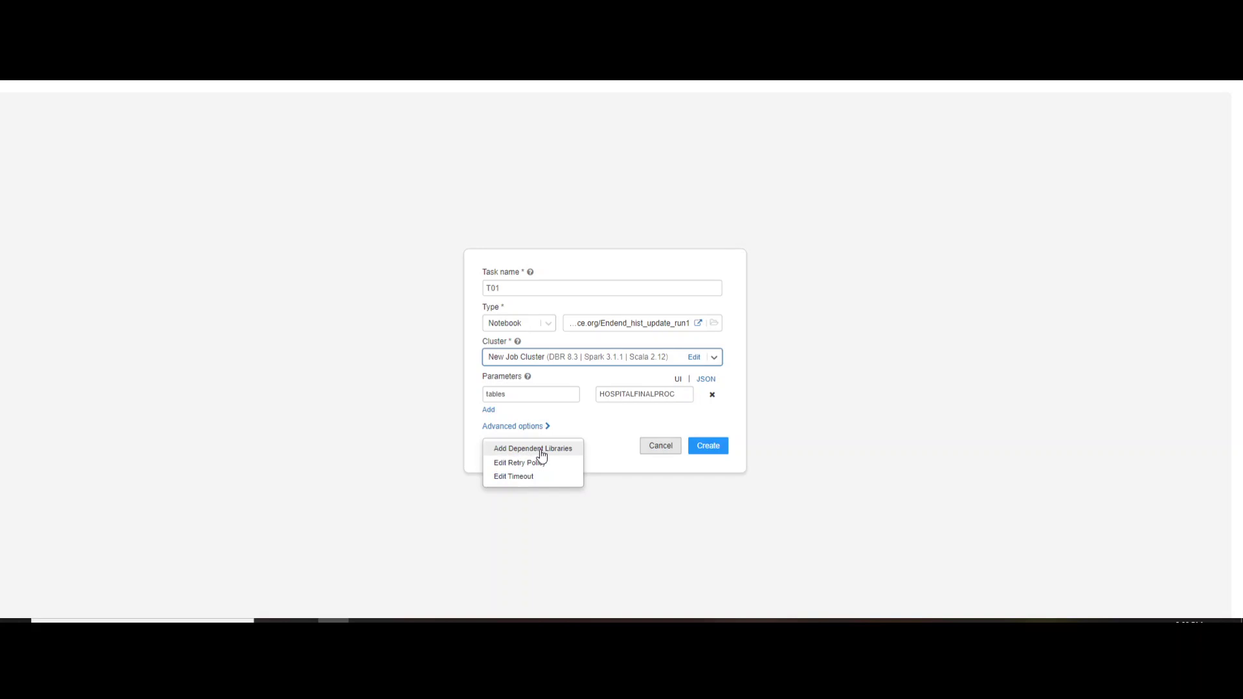
pyautogui.click(542, 452)
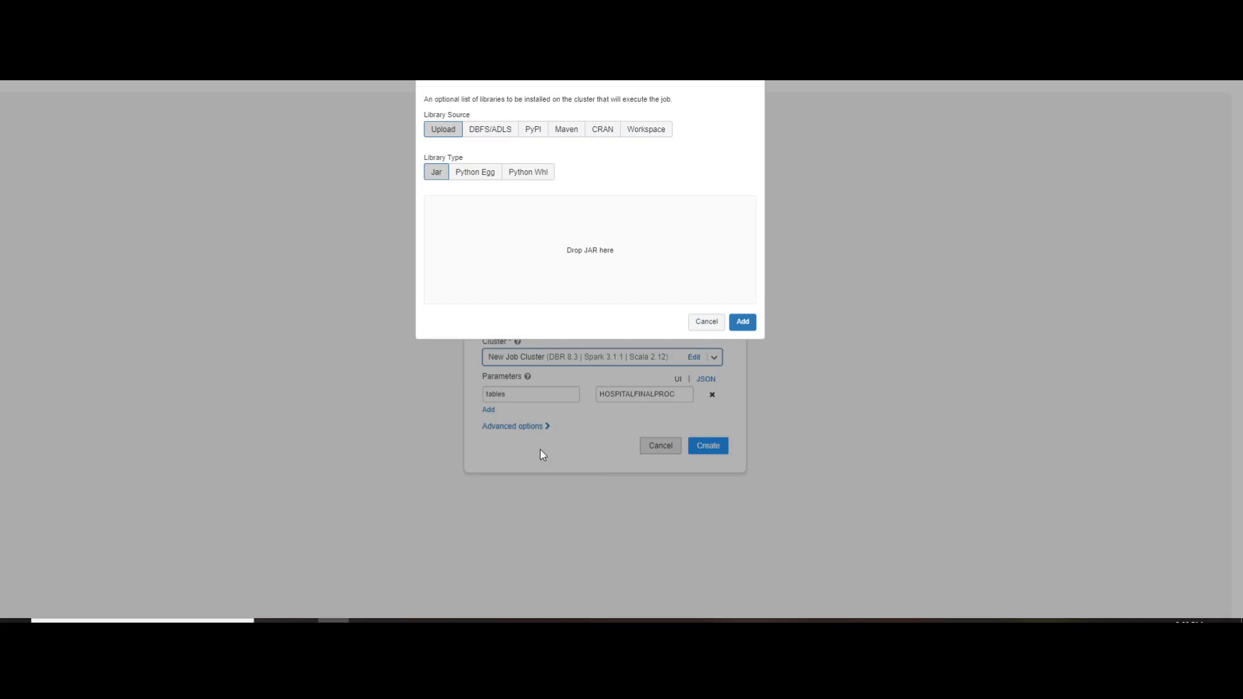
pyautogui.click(534, 132)
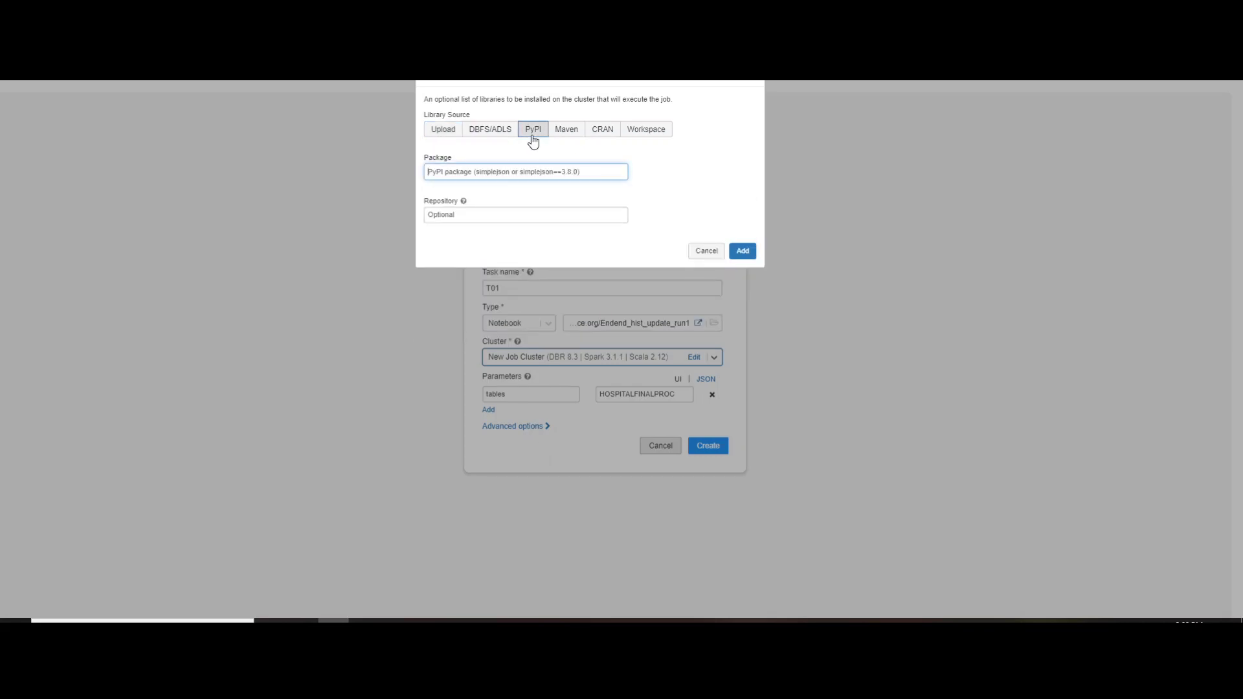
pyautogui.click(510, 166)
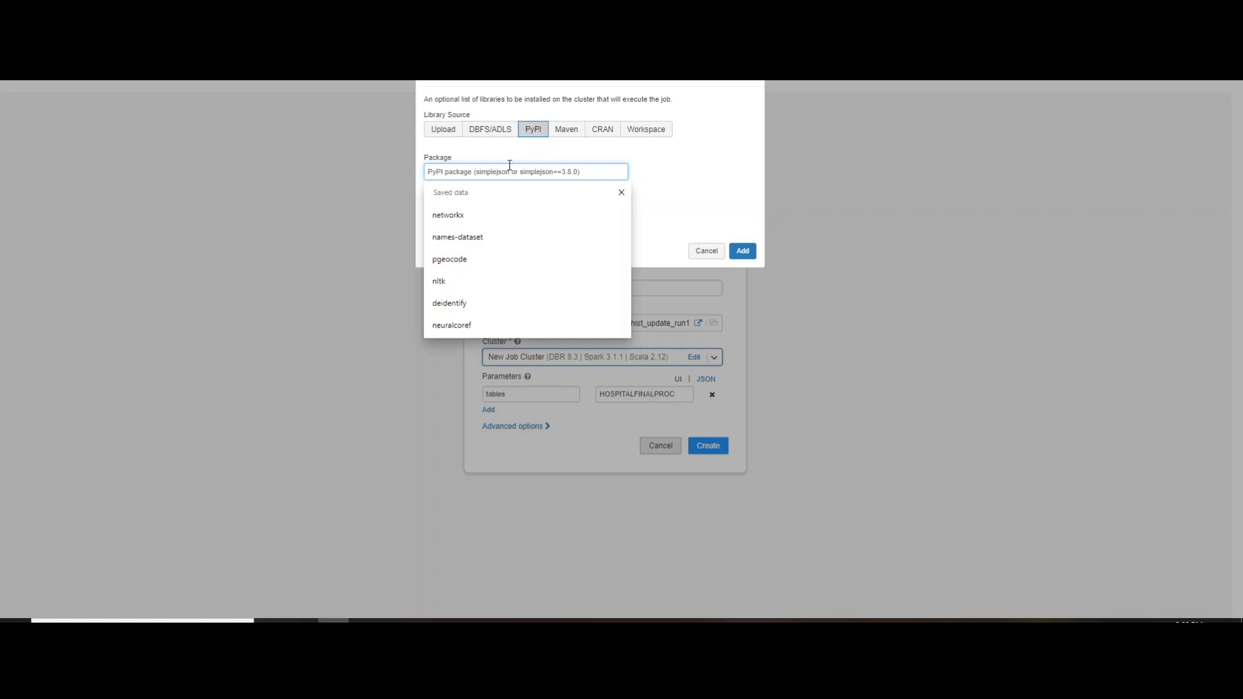
pyautogui.click(480, 210)
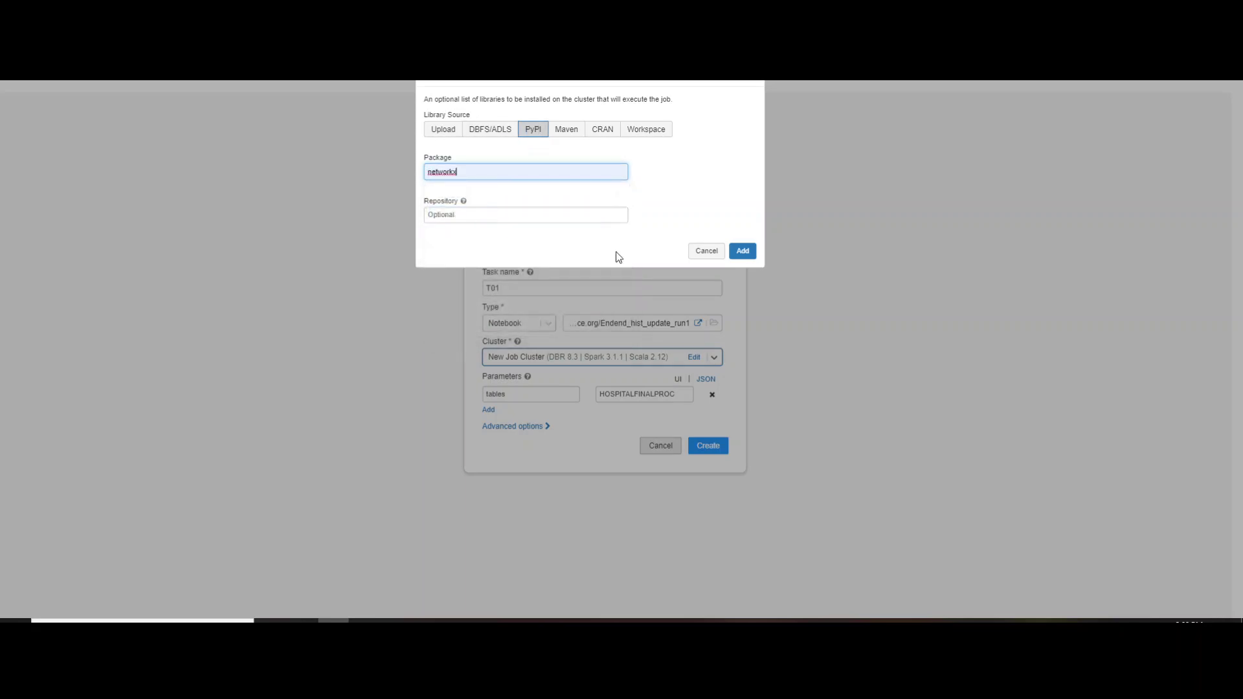
pyautogui.click(742, 252)
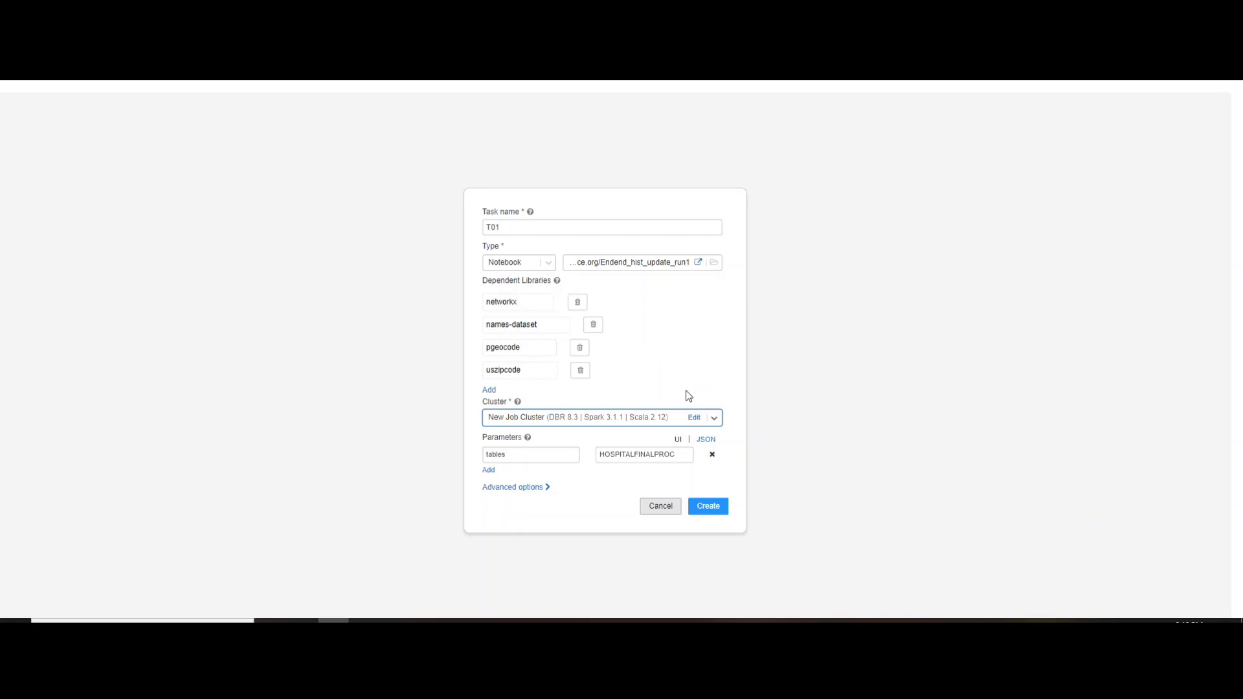
pyautogui.click(709, 511)
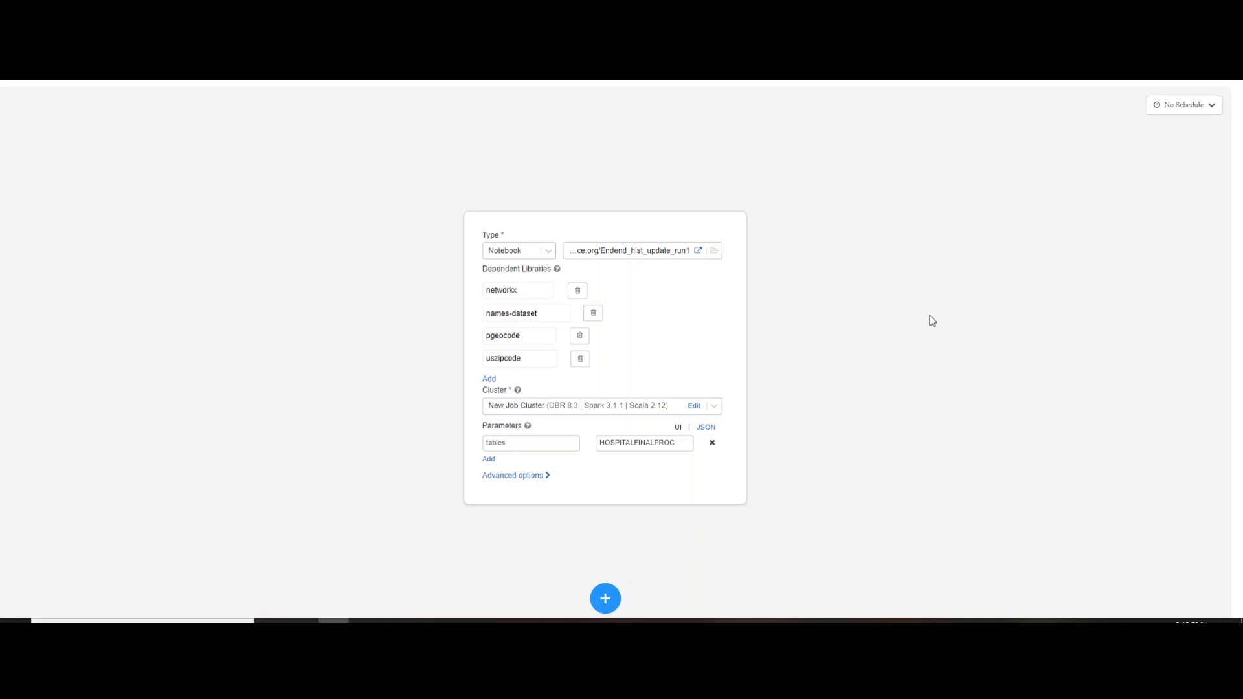
# Step: Create a second notebook task T02 running Endend_hist_update_run1, with libraries networkx, names-dataset, pgeocode and uszipcode, dependent on YT_test01
pyautogui.scroll(-1, 930, 316)
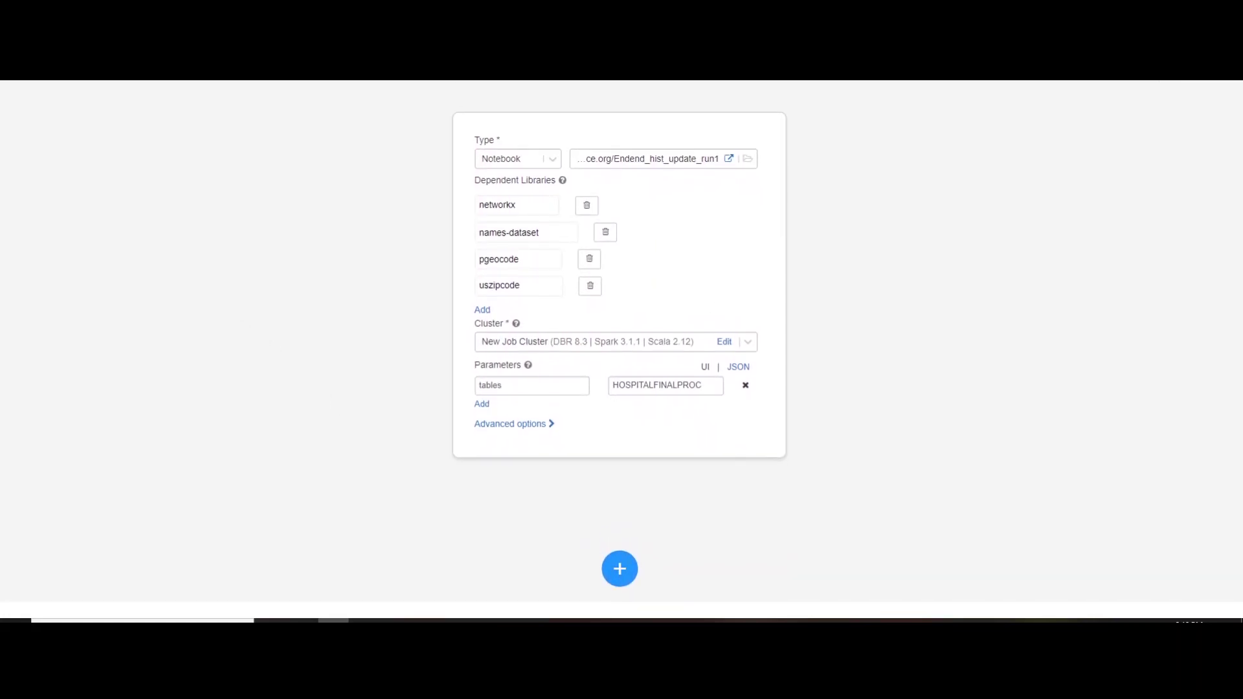
pyautogui.click(622, 571)
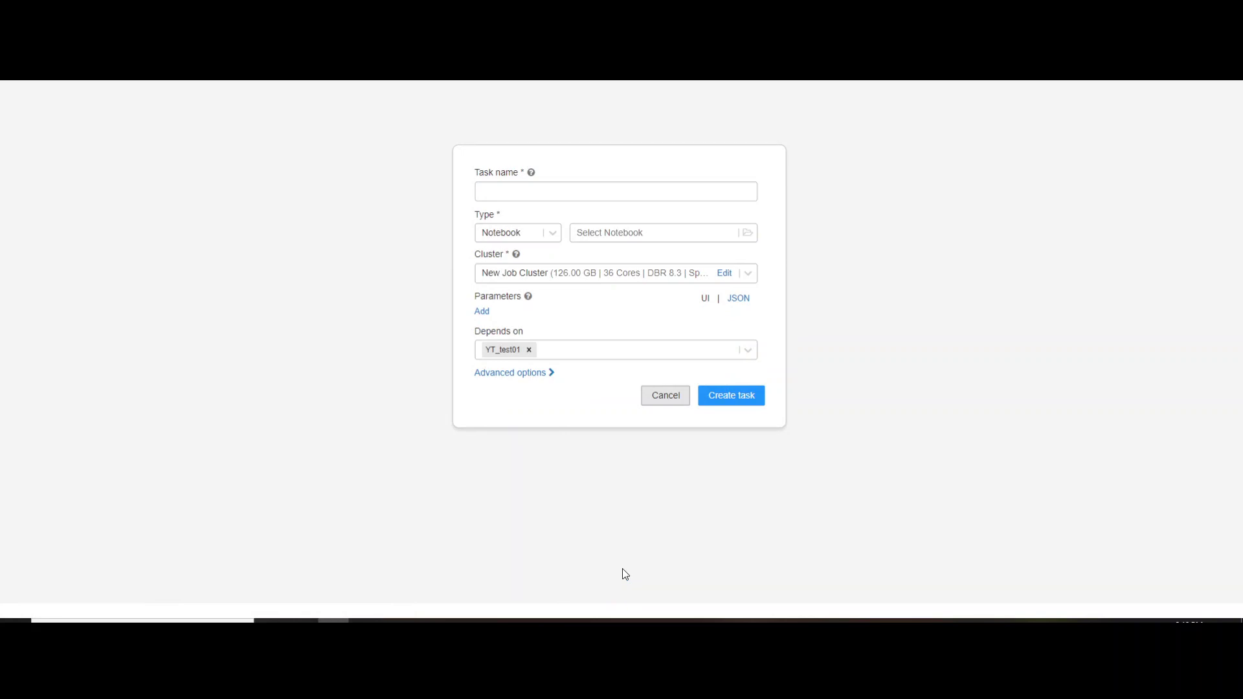
pyautogui.click(552, 197)
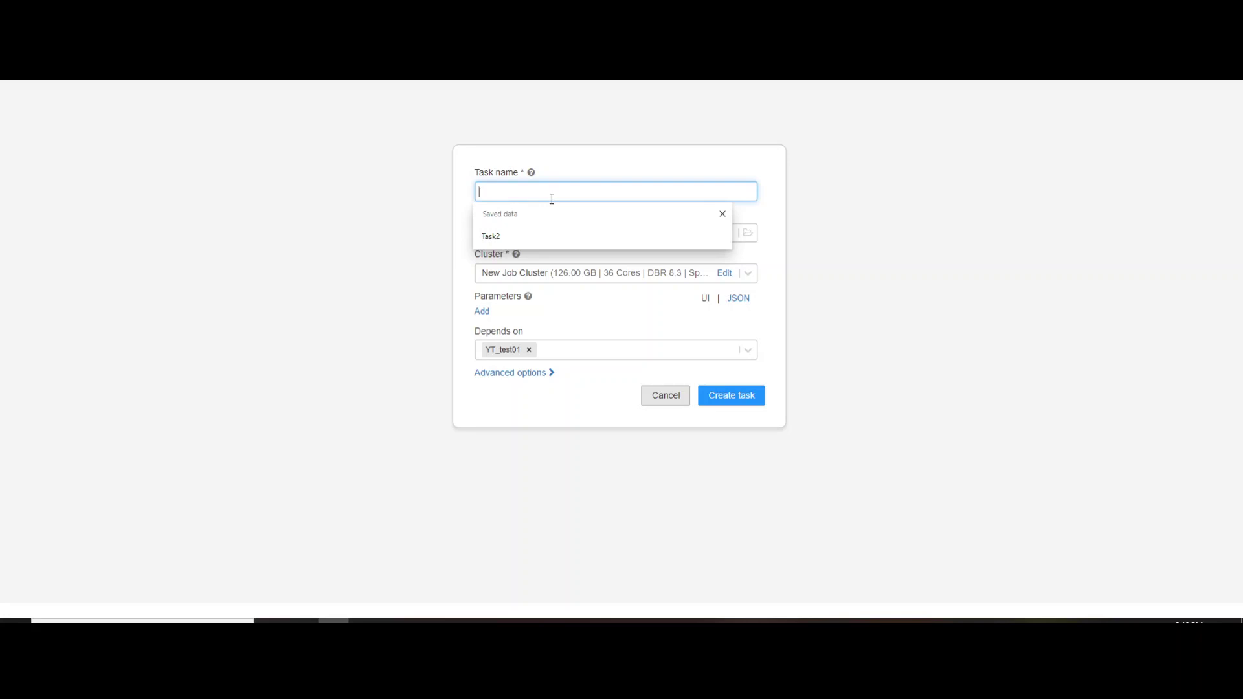
pyautogui.write('T02')
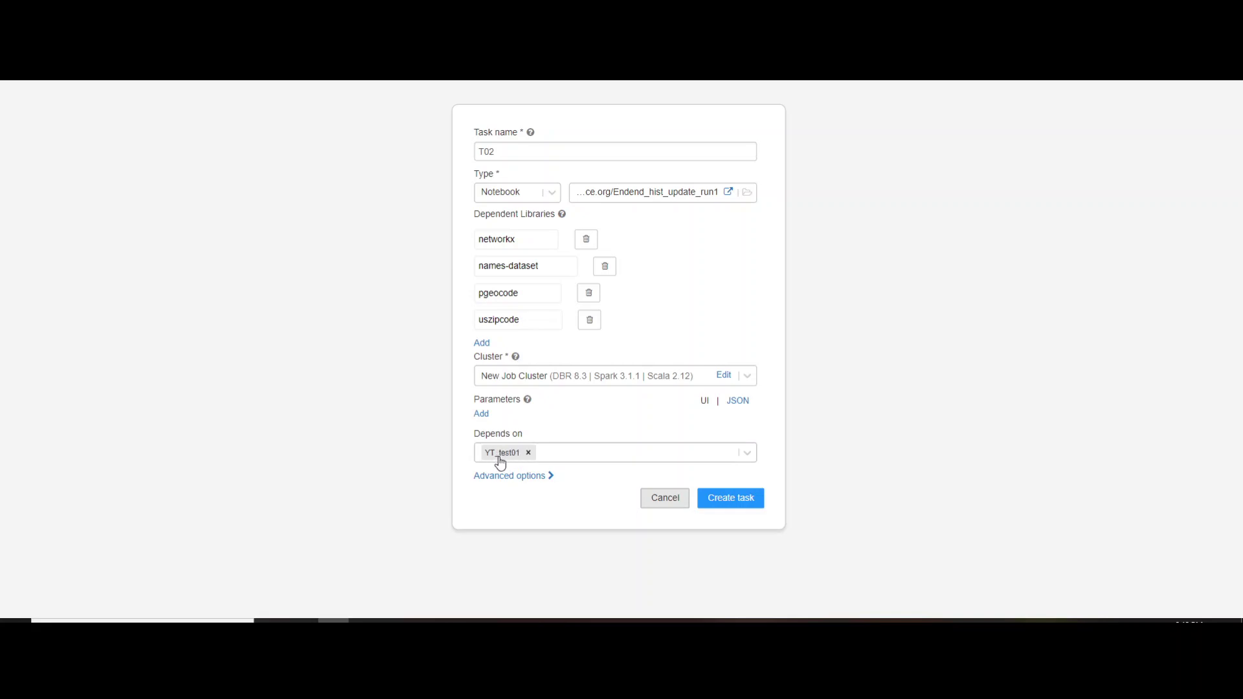
pyautogui.click(740, 500)
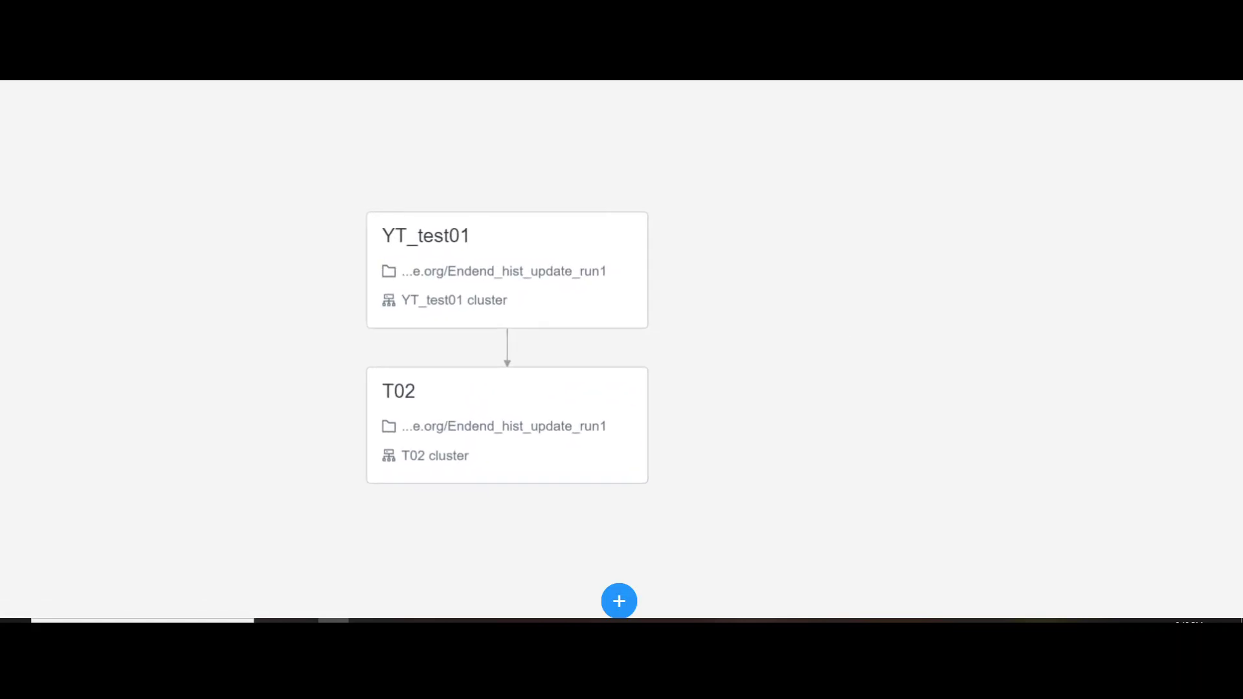
# Step: Check which task dependencies can be selected for T02 and close the task without saving
pyautogui.click(571, 422)
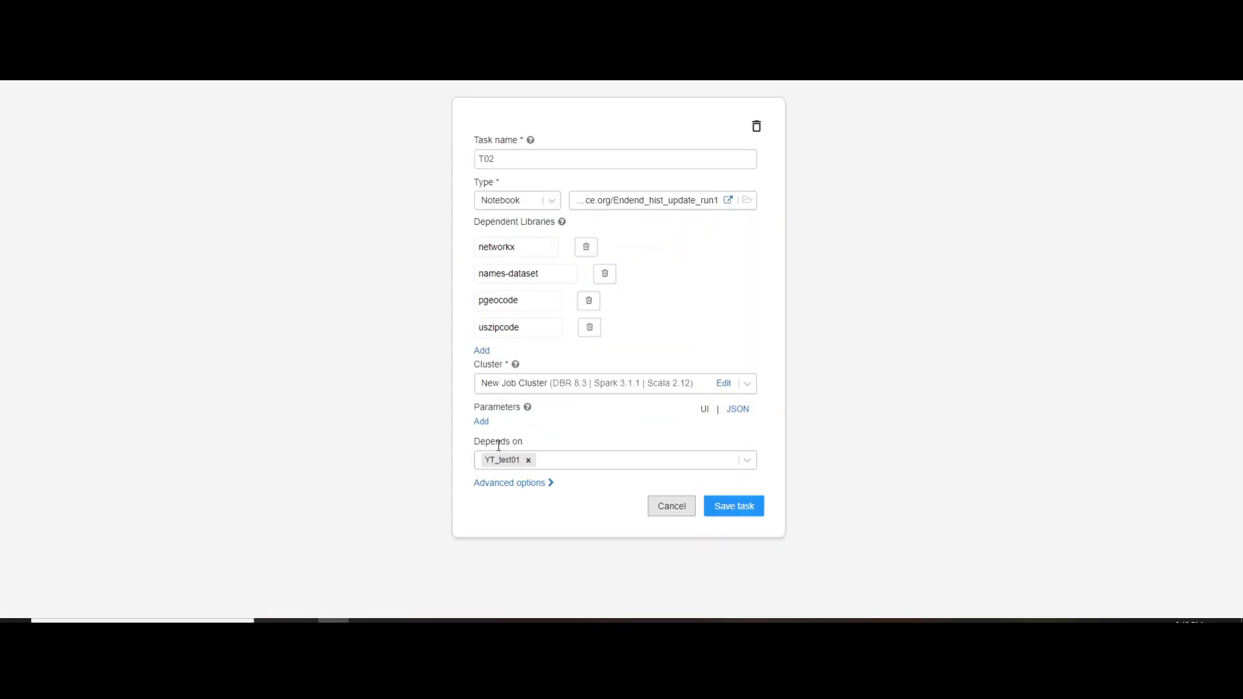
pyautogui.doubleClick(478, 444)
pyautogui.click(554, 442)
pyautogui.click(748, 461)
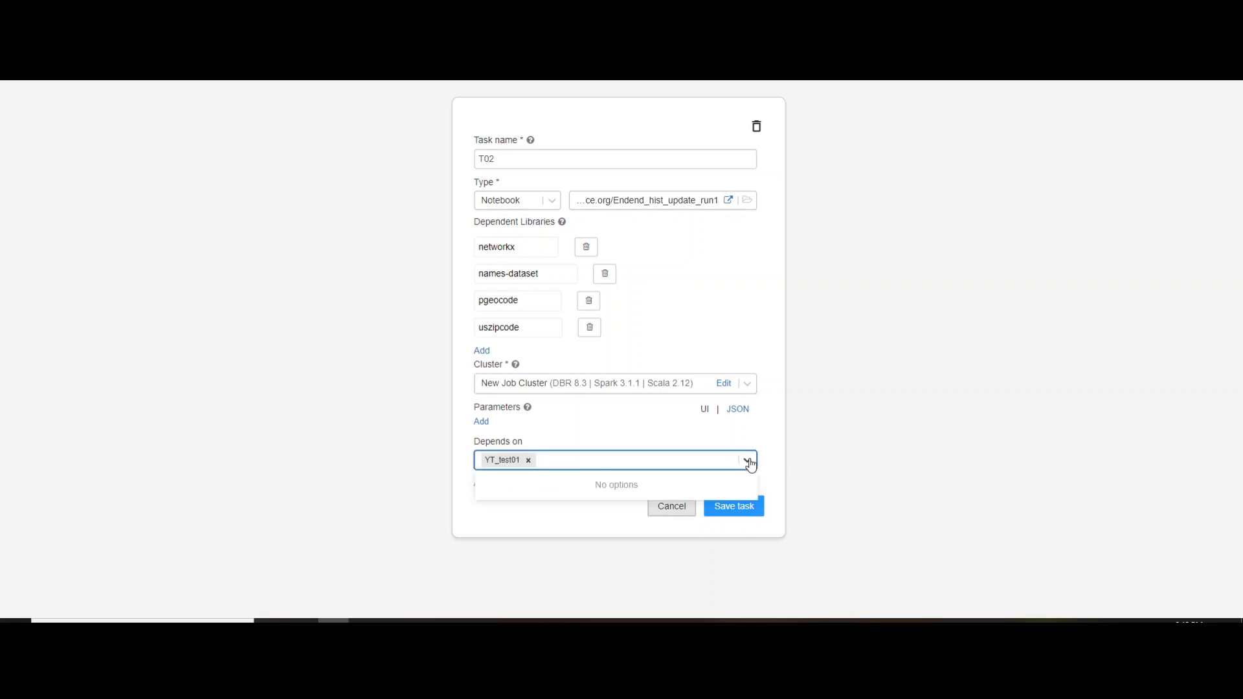
pyautogui.click(682, 436)
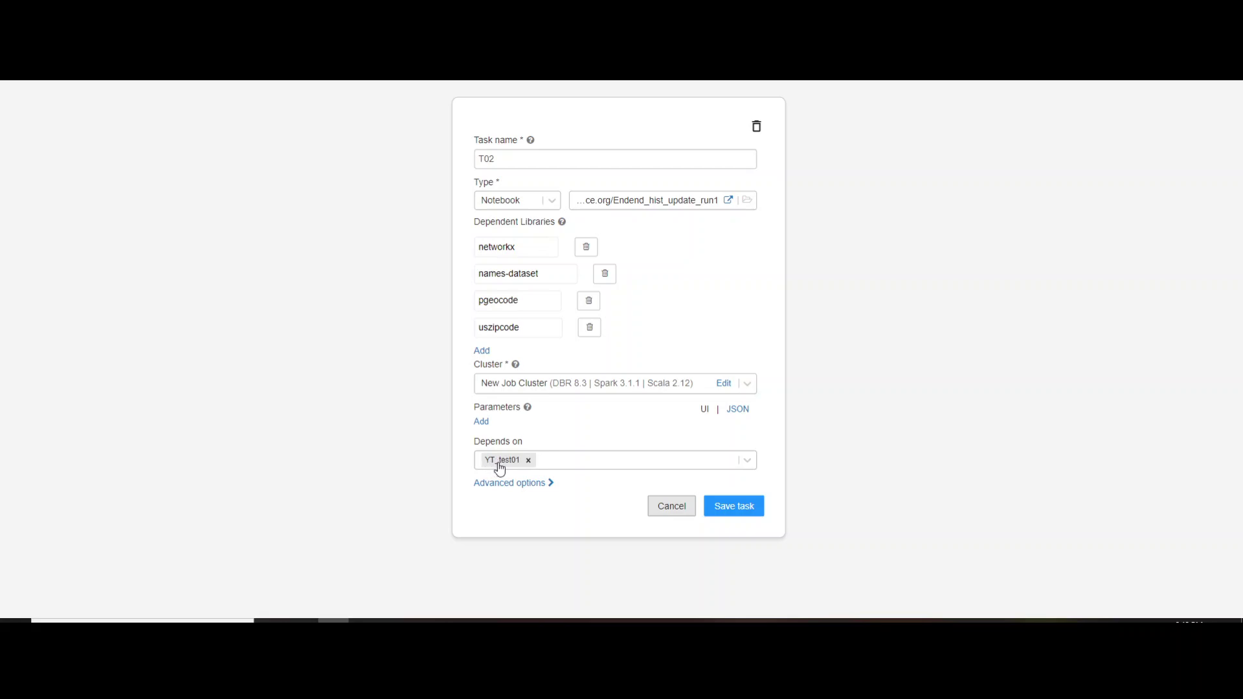
pyautogui.click(689, 506)
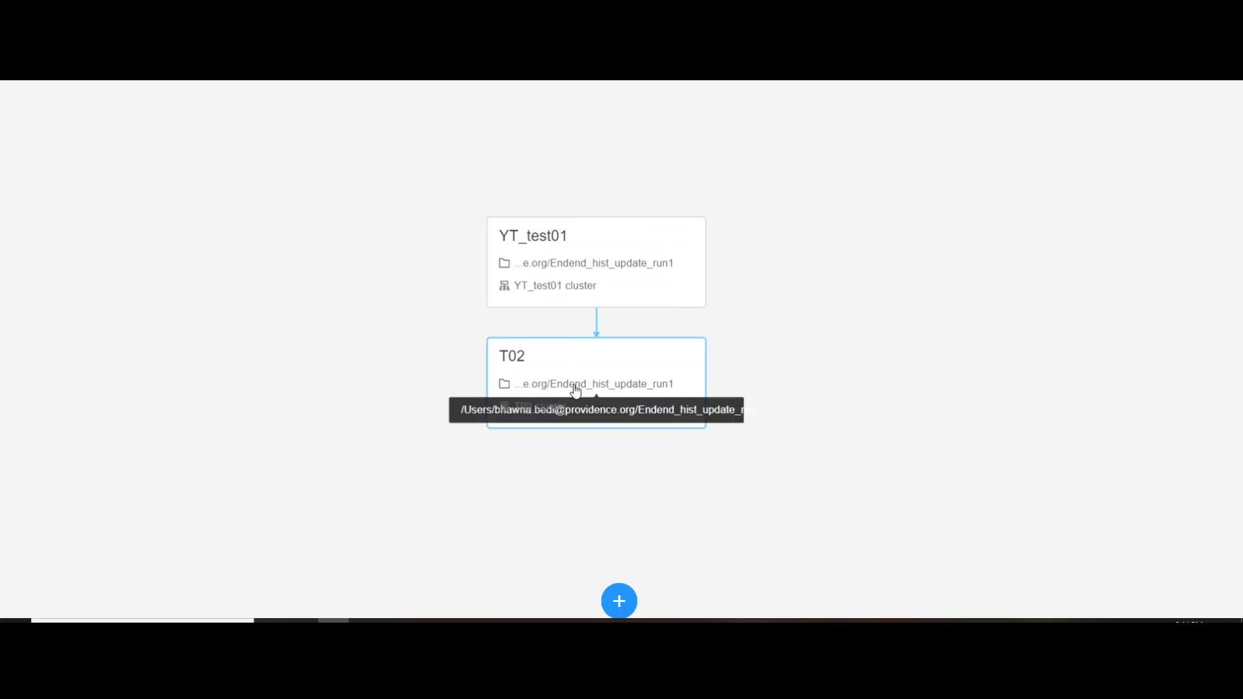
# Step: Remove the YT_test01 dependency from task T02 and save the task
pyautogui.click(575, 389)
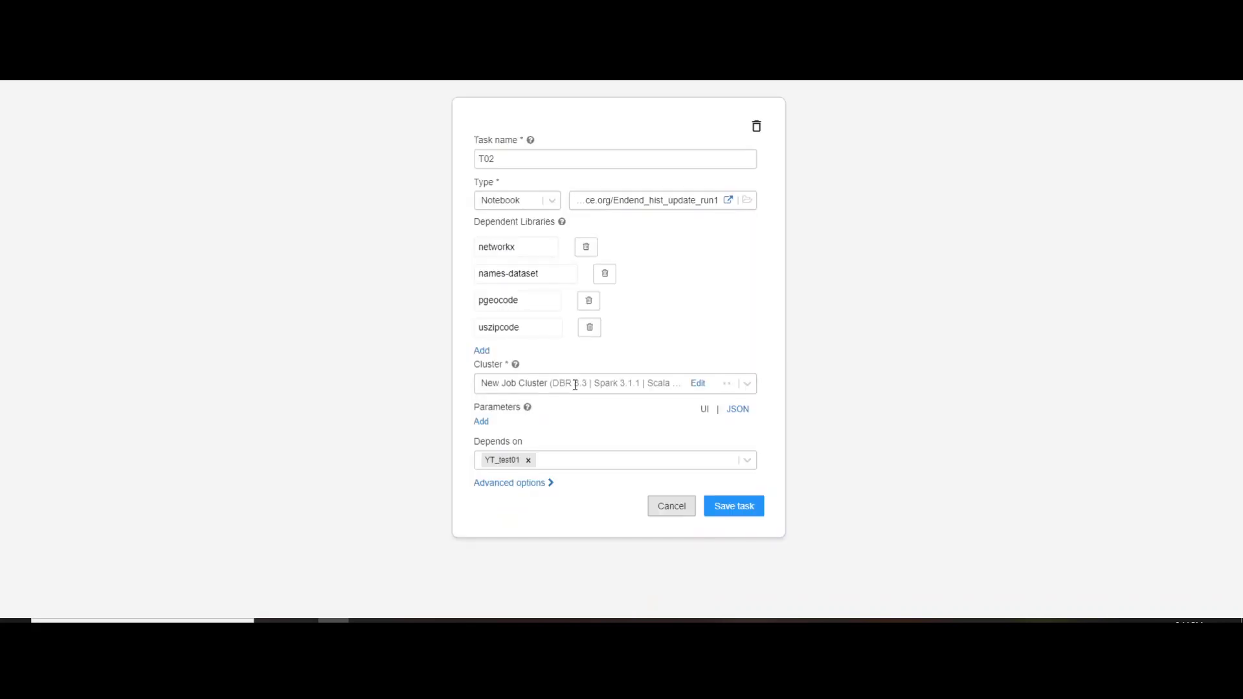
pyautogui.click(529, 461)
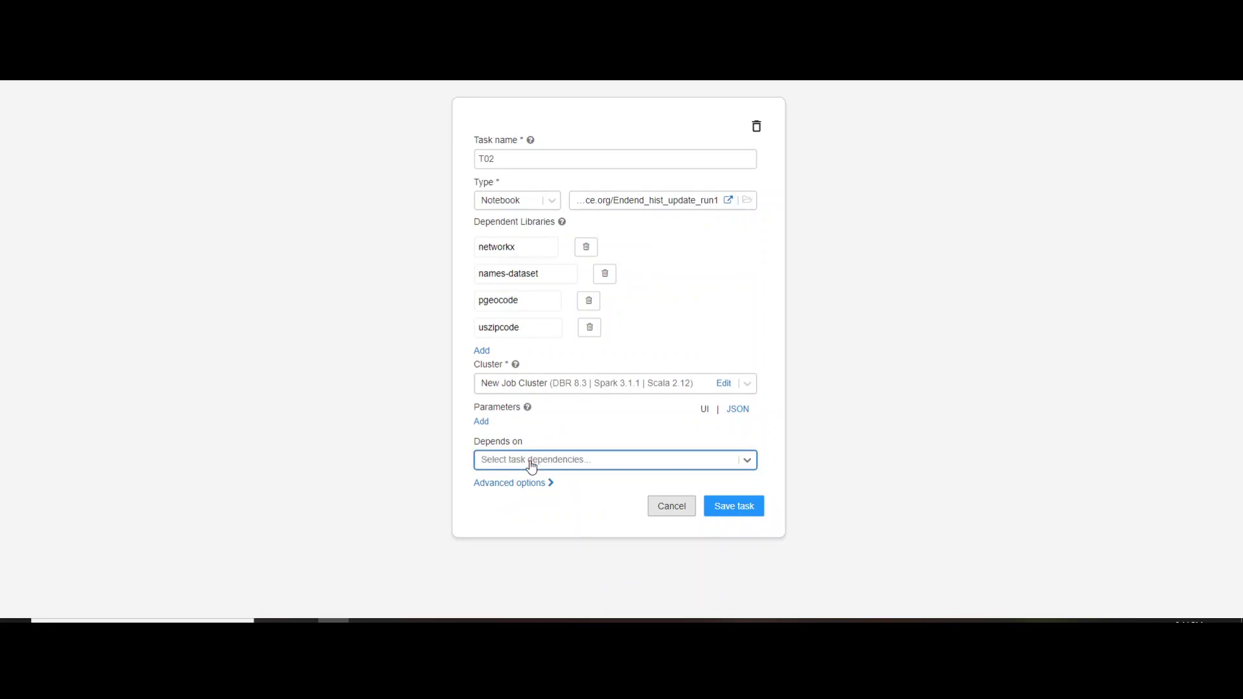
pyautogui.click(743, 507)
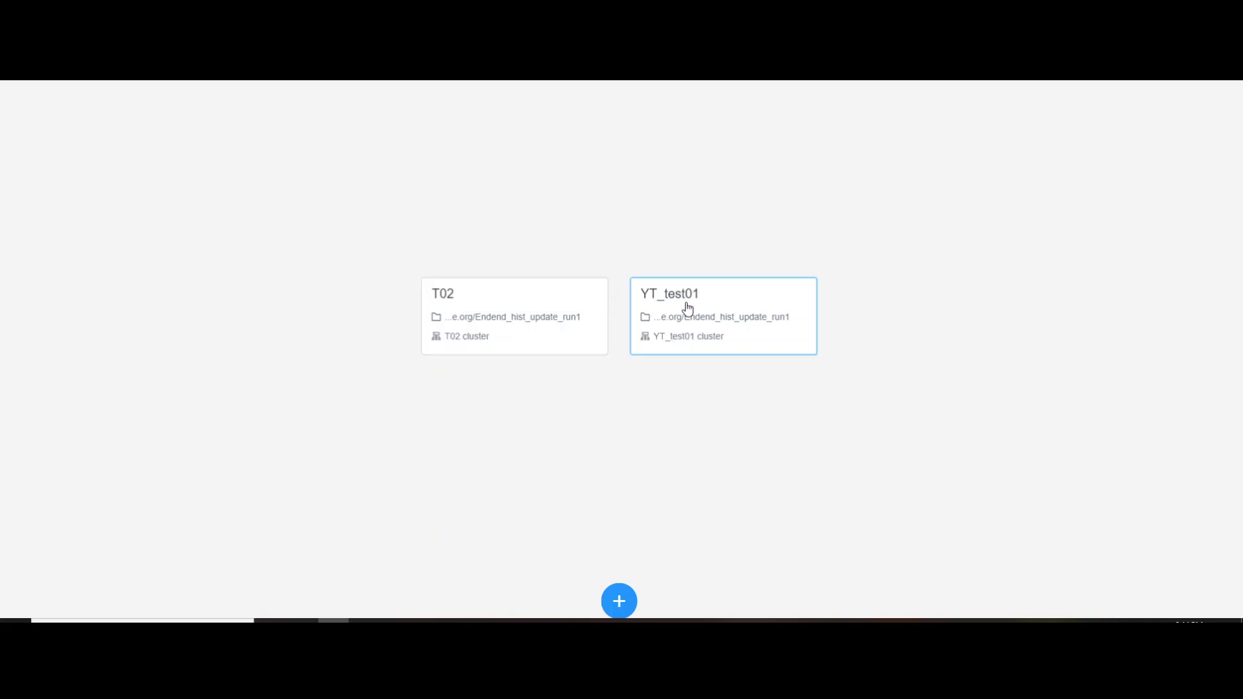
# Step: Add a parameter to task T02 with the key table and the value ALLERGY,USER,PATIENTRACE,BED
pyautogui.click(517, 291)
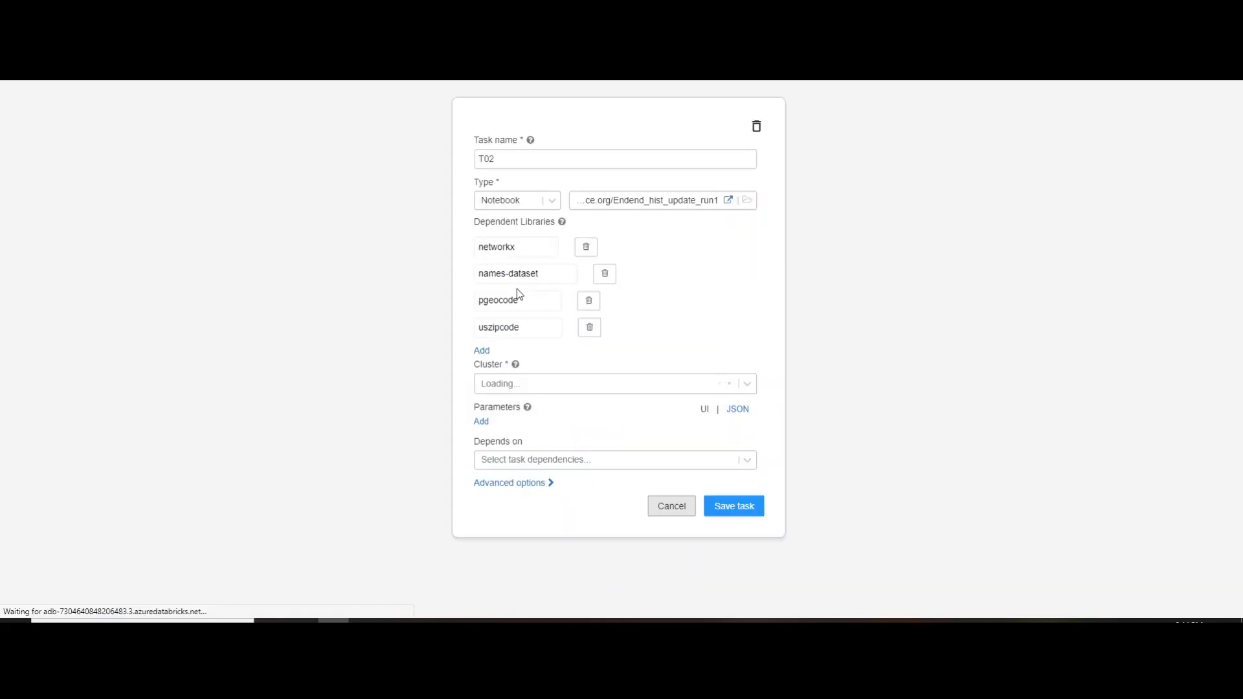
pyautogui.click(482, 431)
pyautogui.click(495, 424)
pyautogui.write('(able')
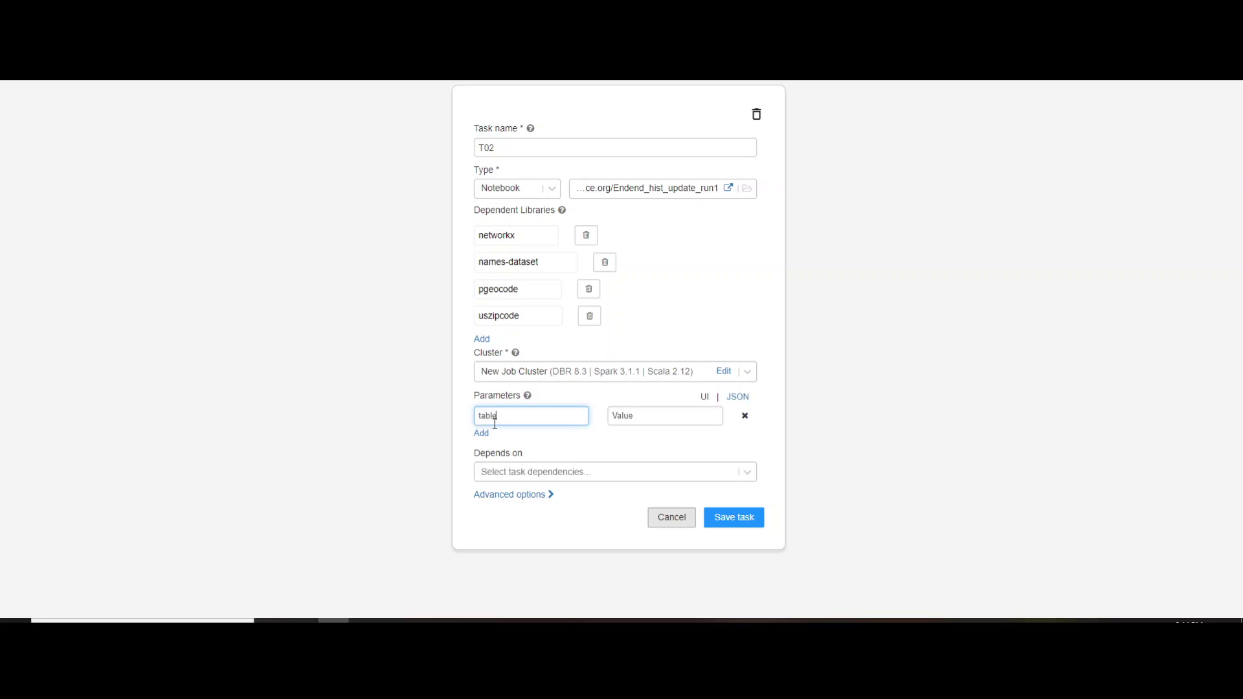
pyautogui.click(632, 418)
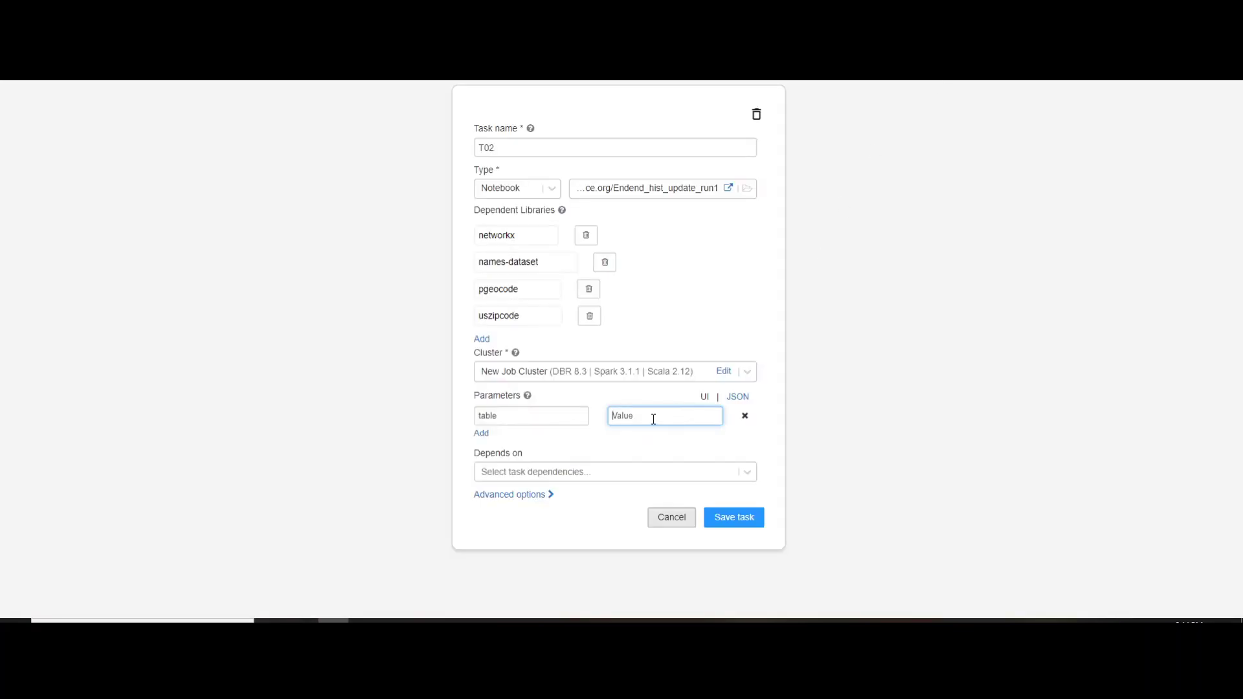
pyautogui.hotkey('ctrl', 'v')
# Step: Check task T02's parameters in JSON form and save the task
pyautogui.click(747, 402)
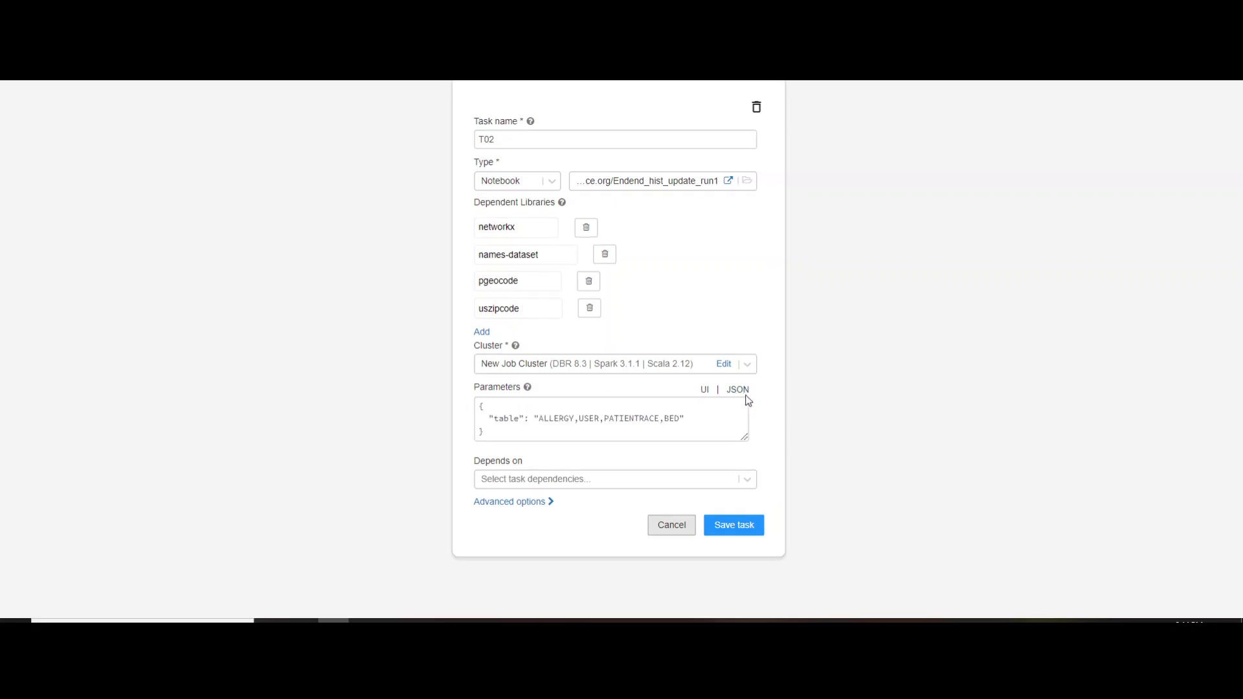
pyautogui.doubleClick(555, 419)
pyautogui.click(700, 421)
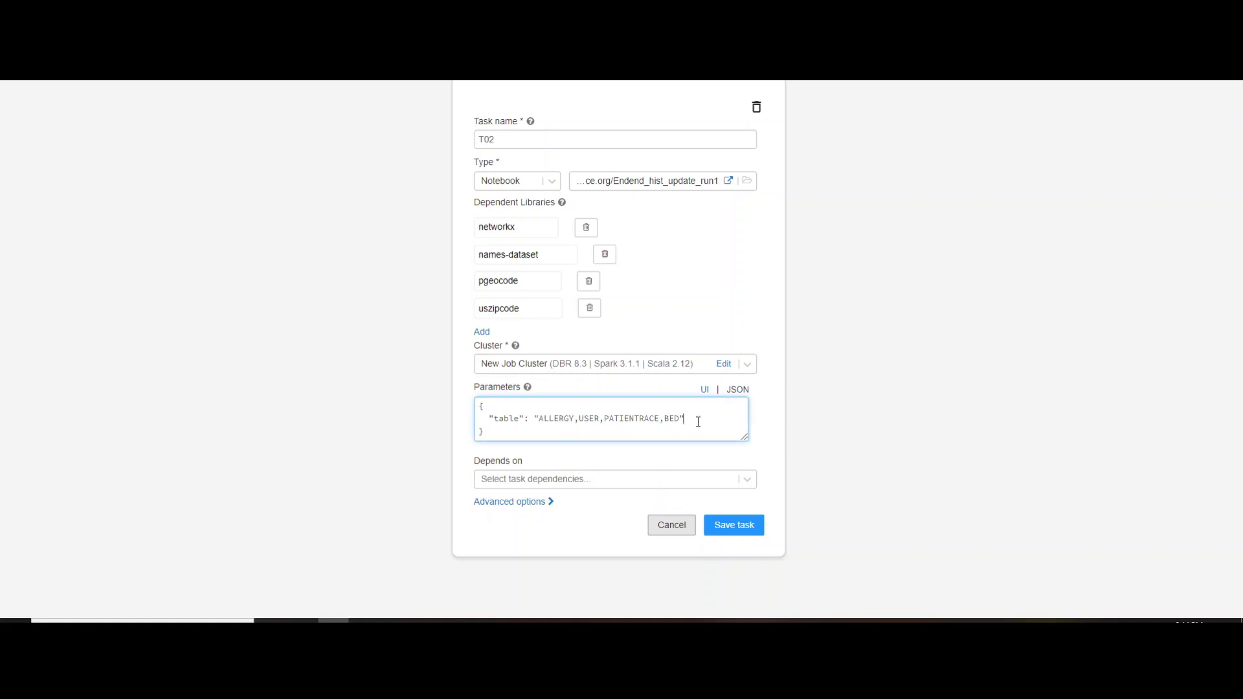
pyautogui.click(705, 523)
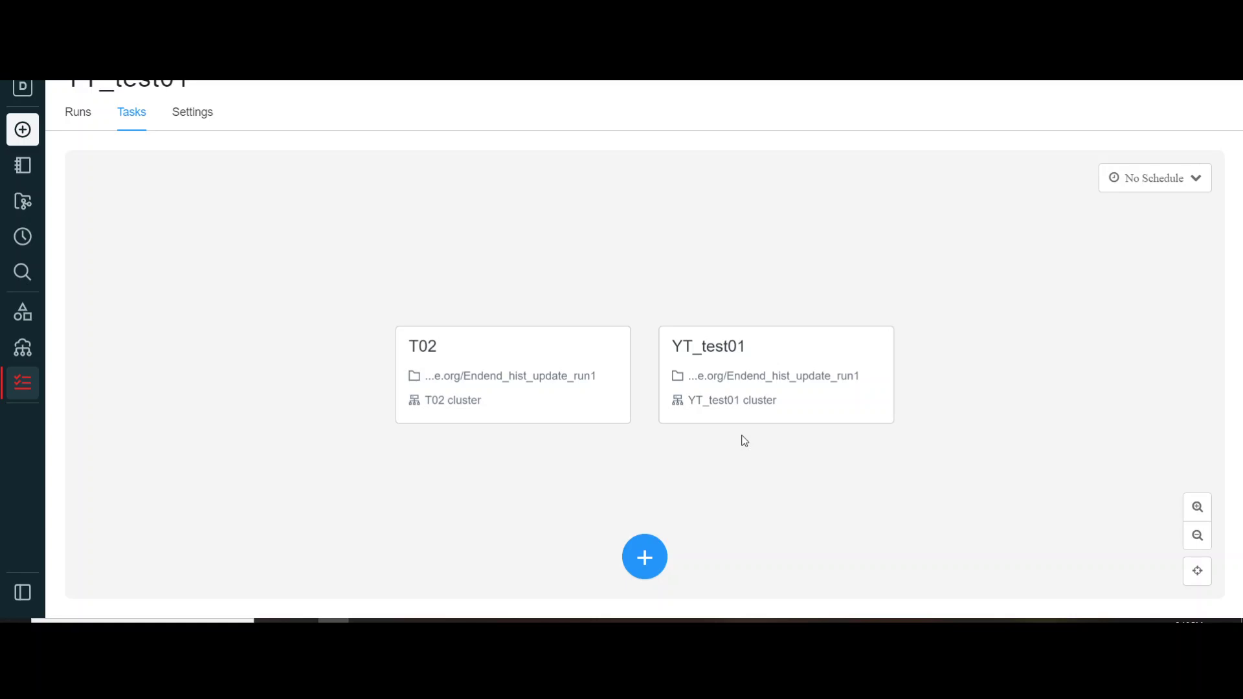
# Step: Set the job's maximum concurrent runs to 2 in its settings
pyautogui.click(204, 120)
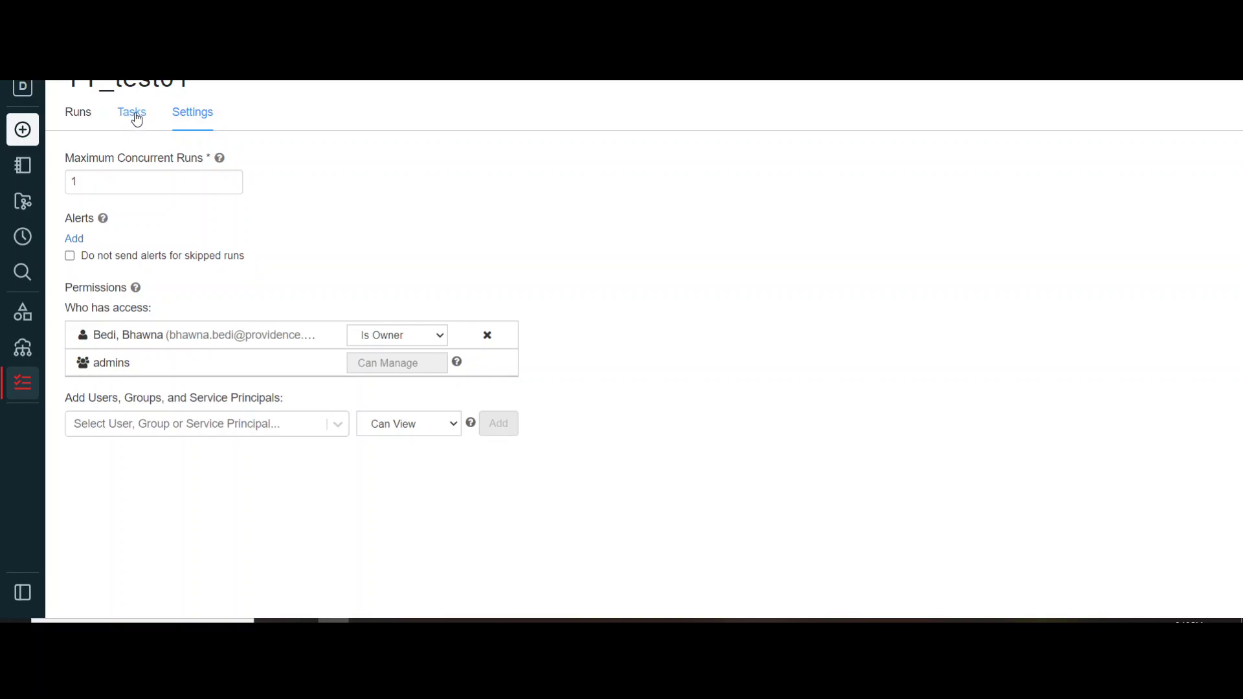
pyautogui.click(136, 120)
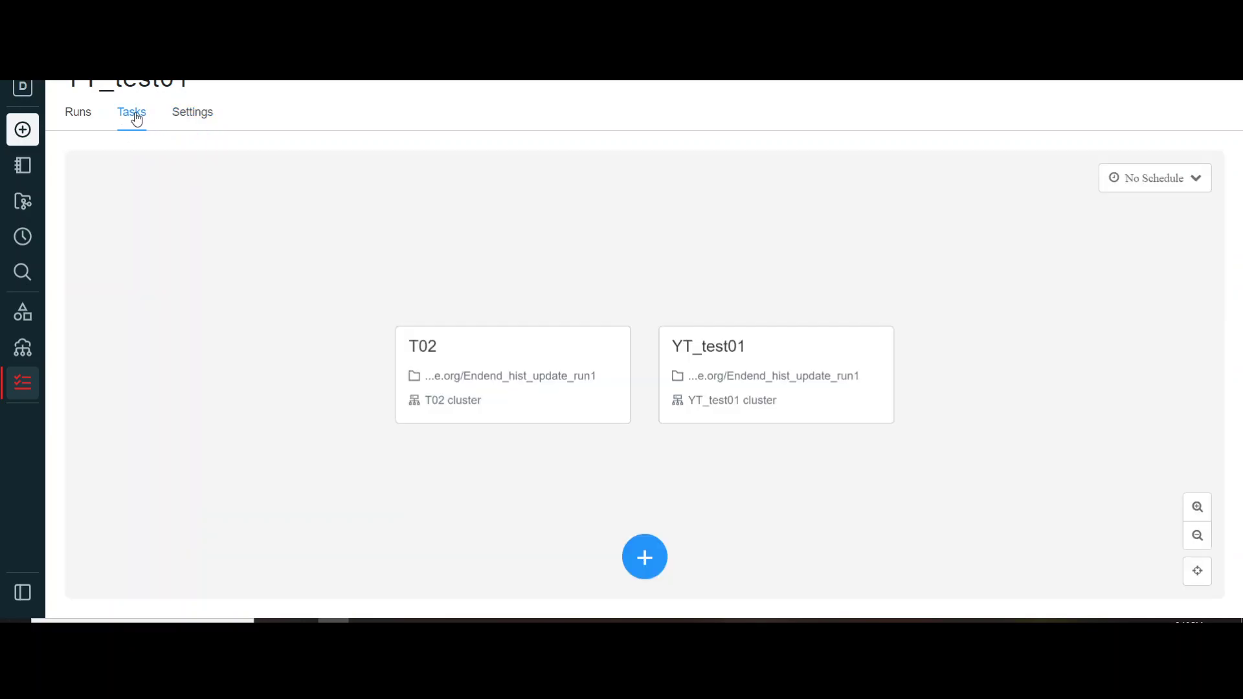
pyautogui.click(173, 118)
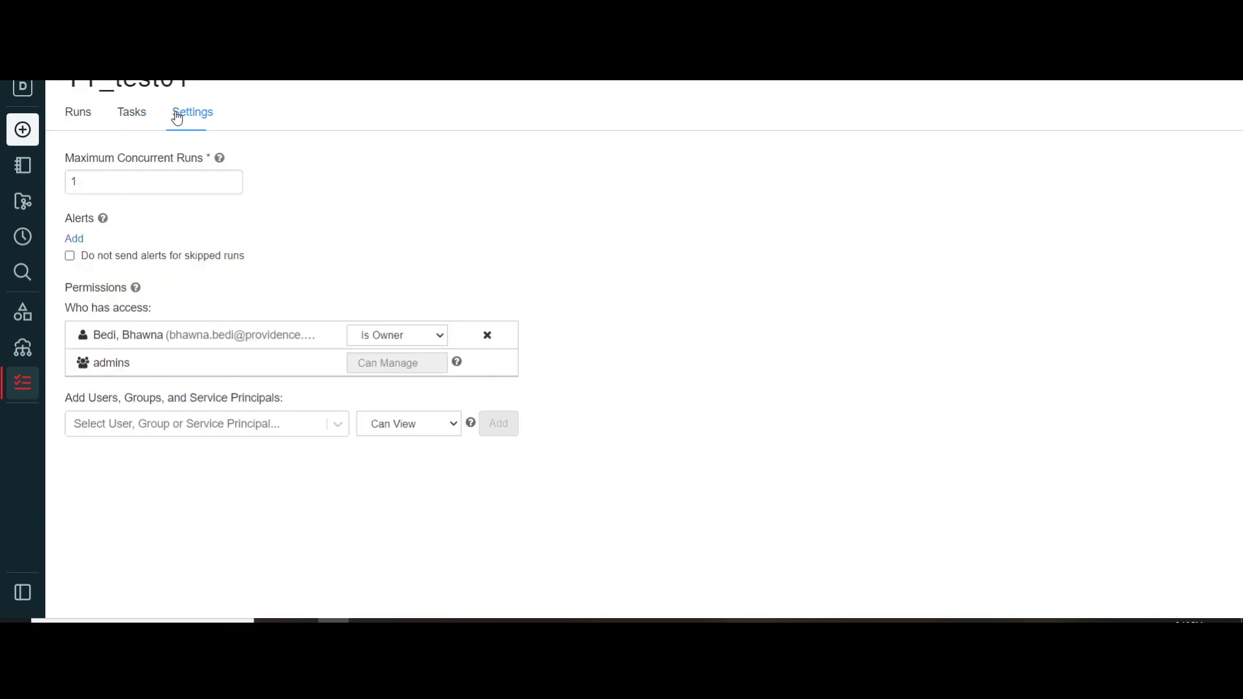
pyautogui.click(132, 181)
pyautogui.press('BackSpace')
pyautogui.write('2')
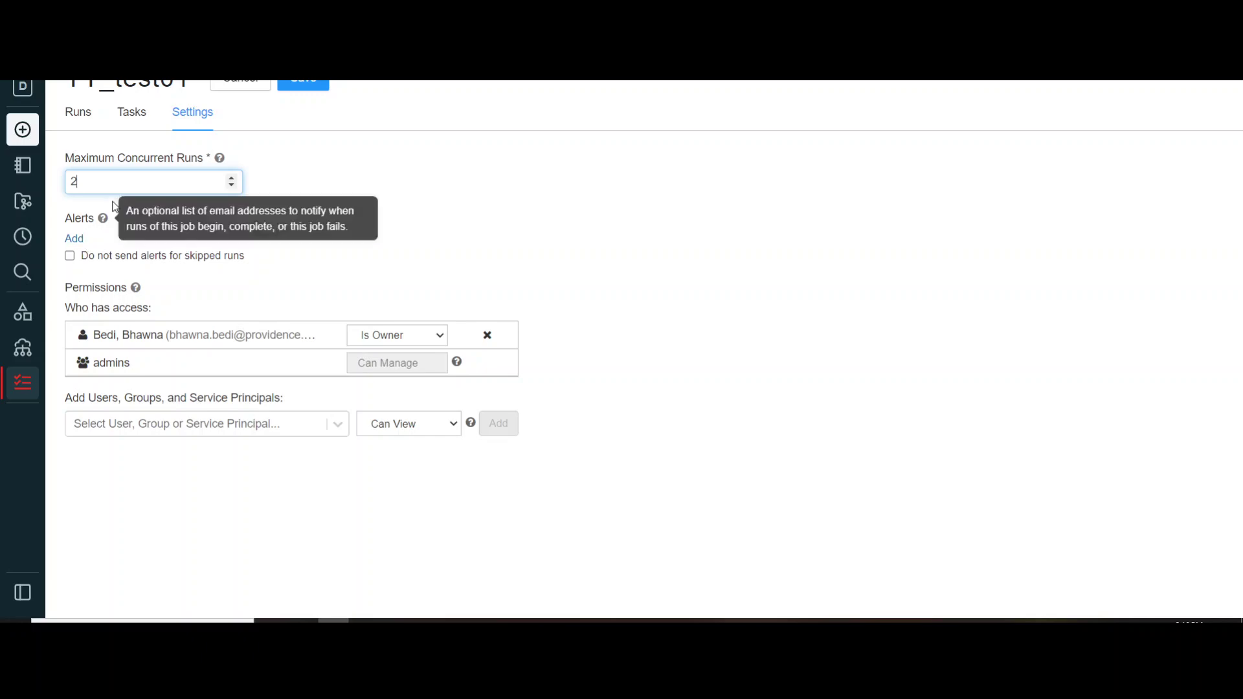
# Step: Add an alert entry for failed runs without filling in its e-mail address and save the job settings
pyautogui.click(72, 246)
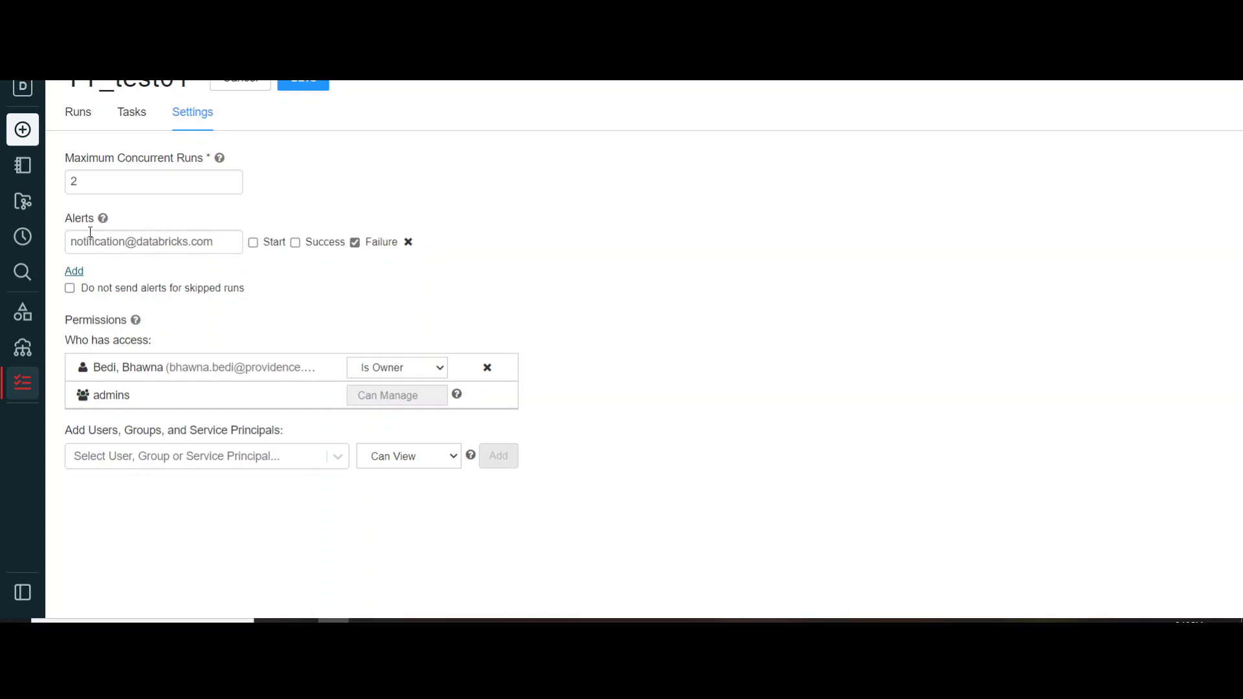
pyautogui.click(181, 289)
pyautogui.click(112, 296)
pyautogui.click(140, 111)
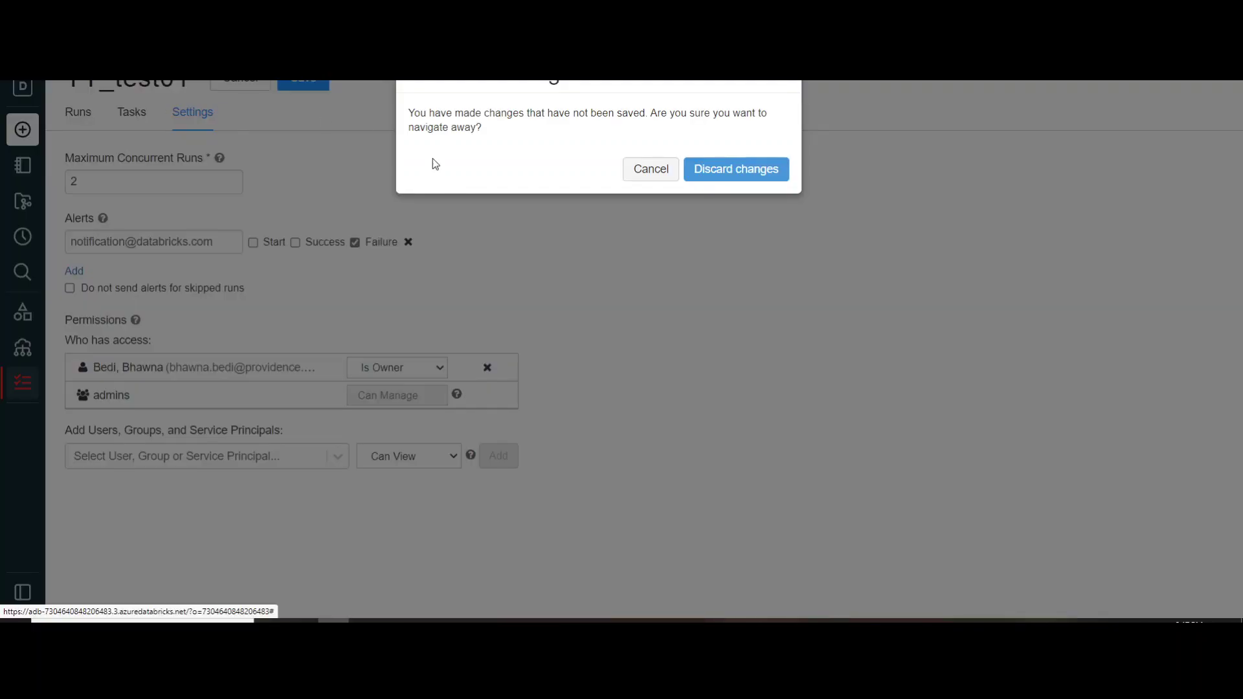
pyautogui.click(647, 171)
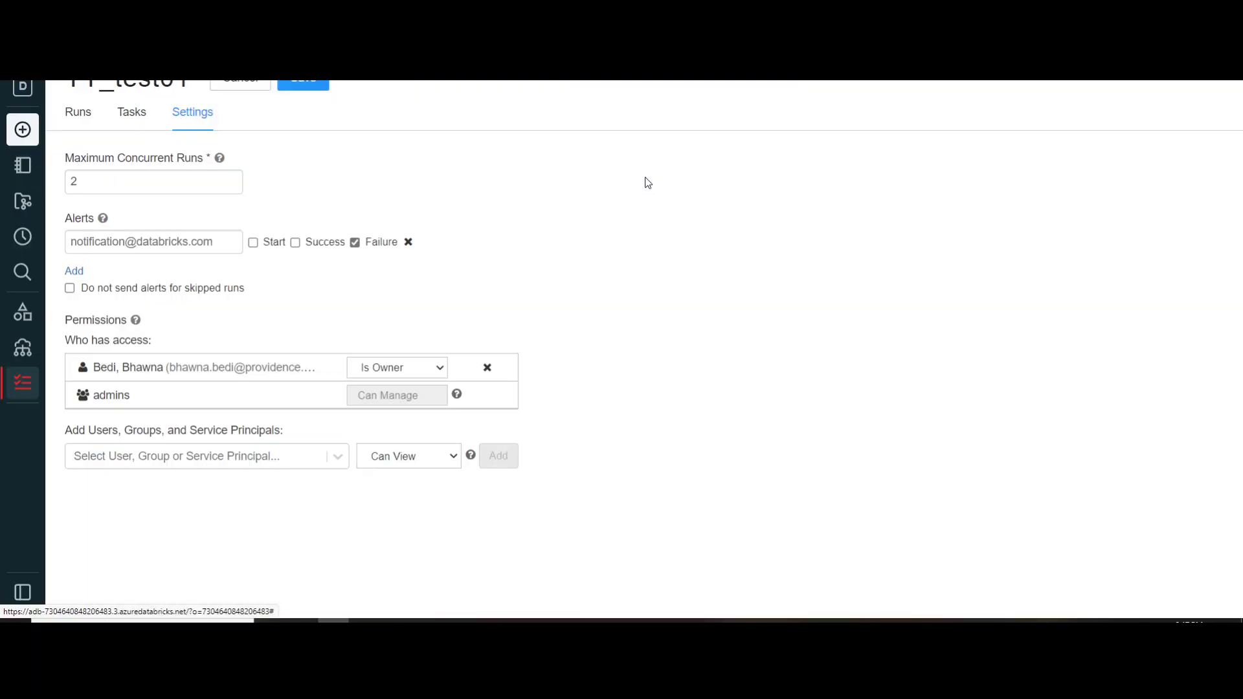
pyautogui.click(307, 84)
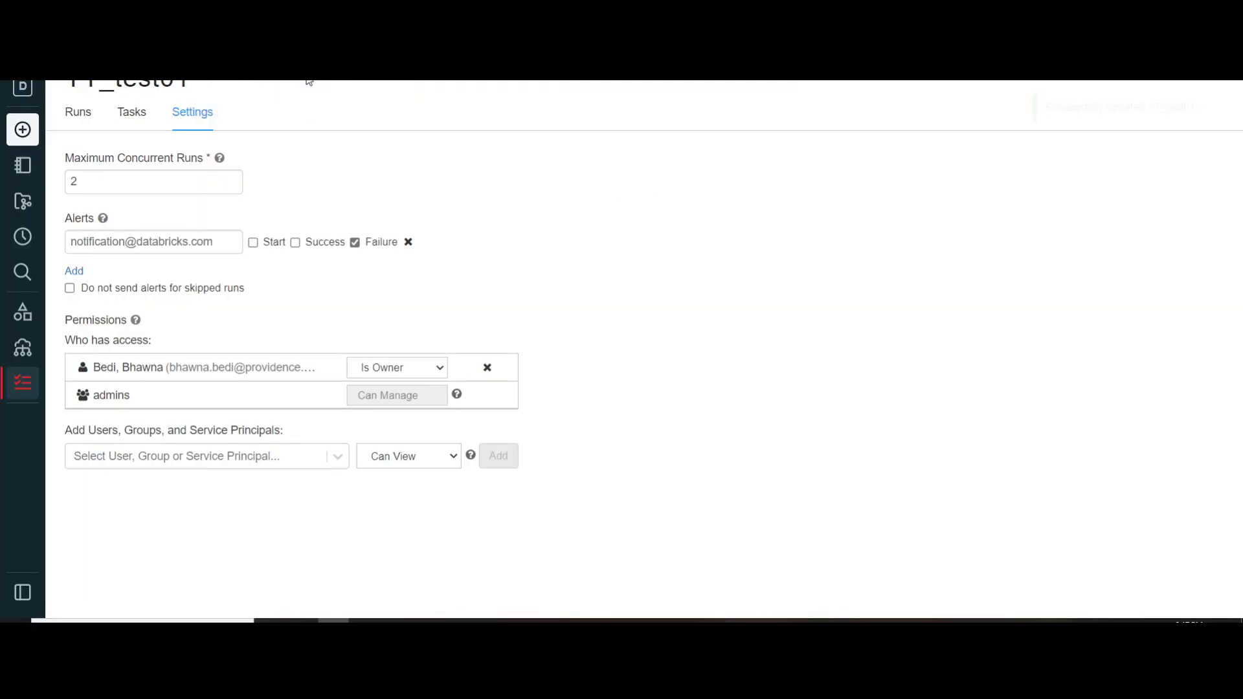
# Step: Check the job's schedule type options from its task overview and close them without changing the schedule
pyautogui.click(139, 118)
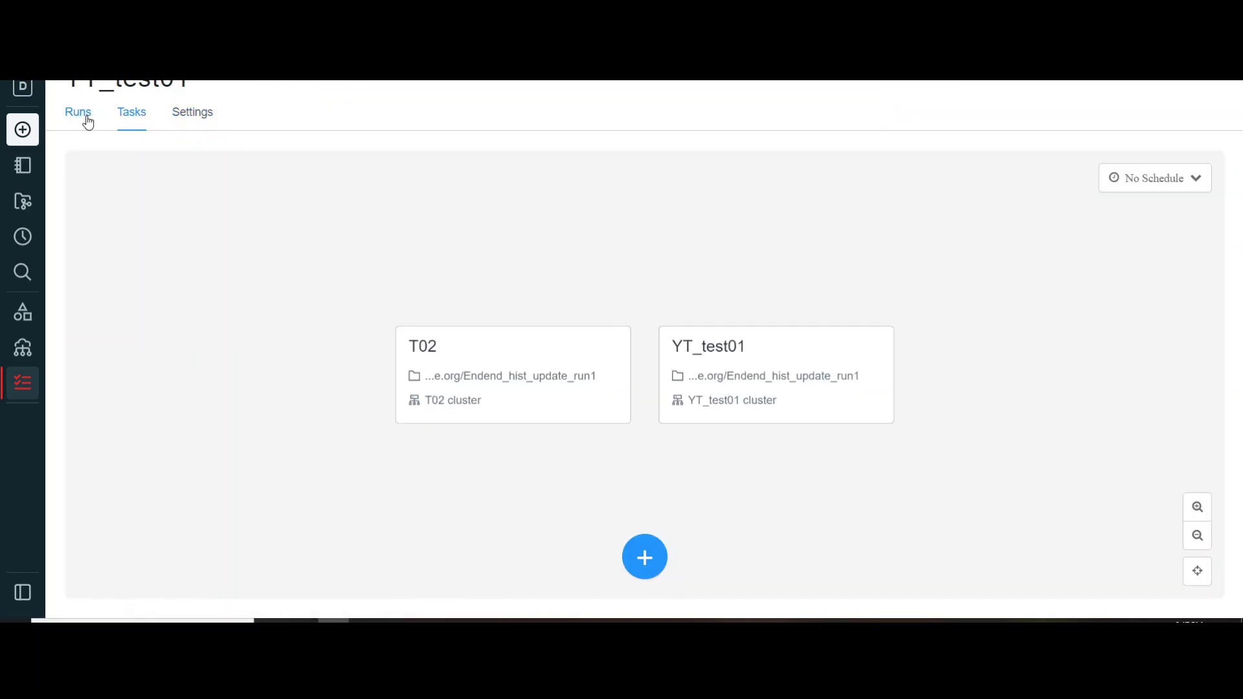
pyautogui.click(83, 119)
pyautogui.click(129, 118)
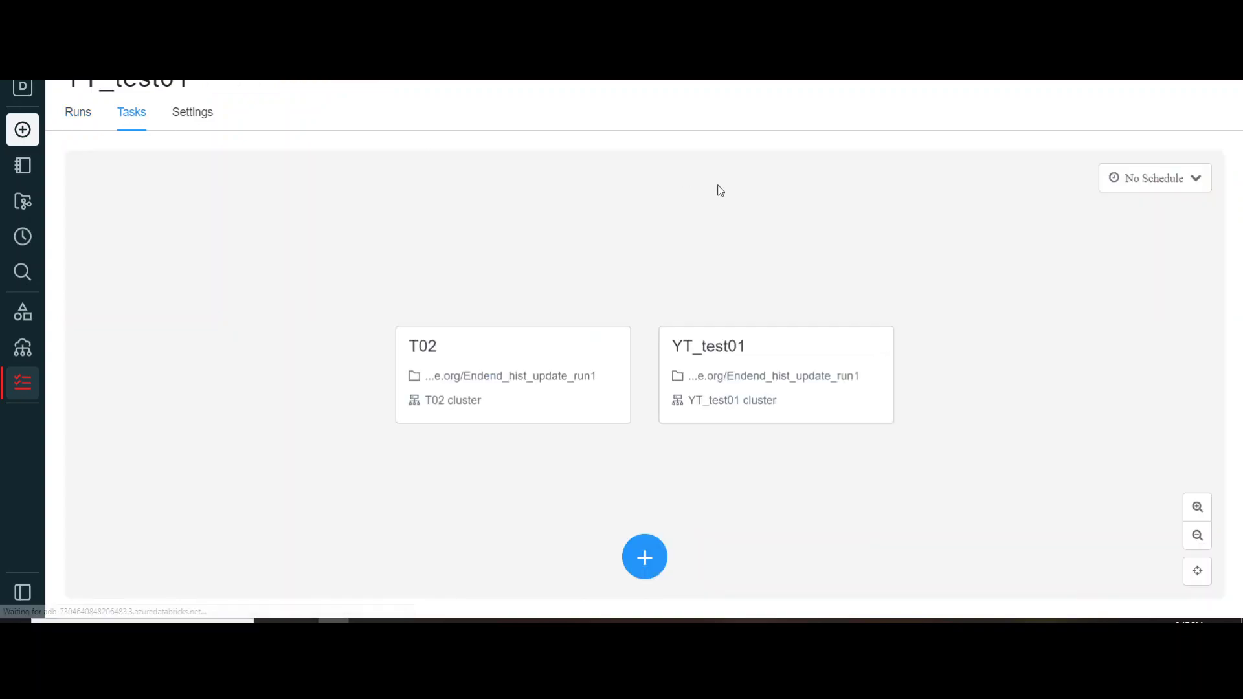
pyautogui.click(1163, 182)
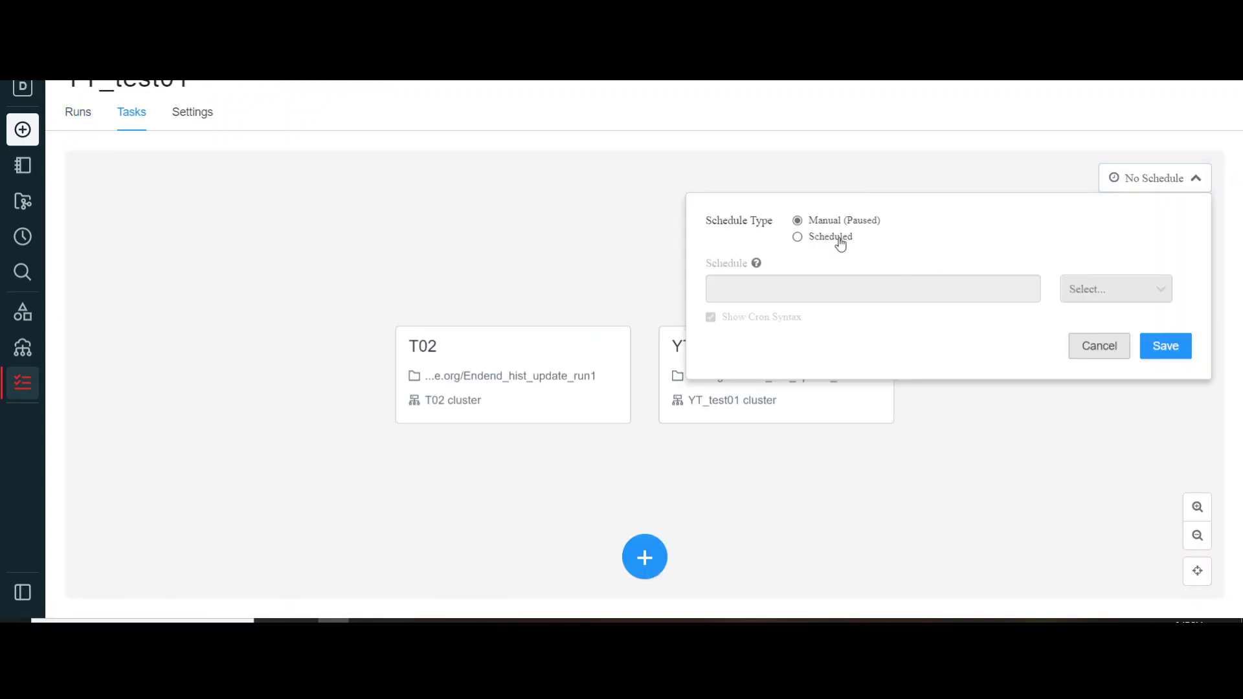
pyautogui.click(1091, 350)
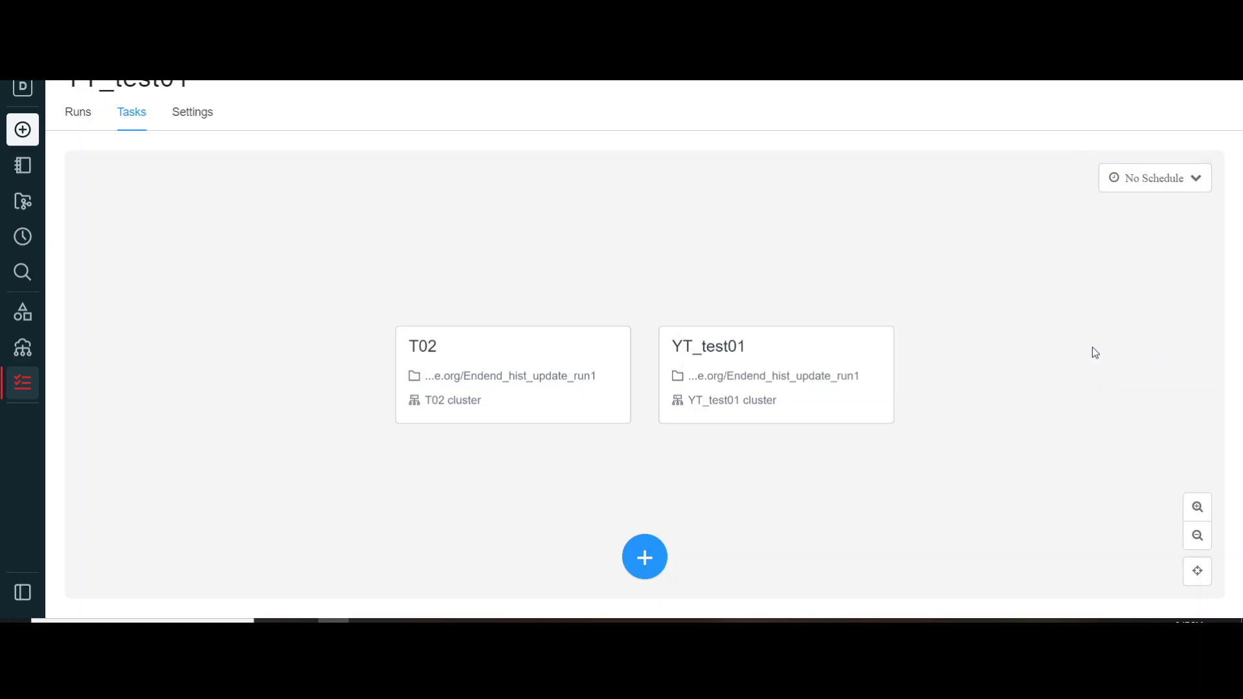
# Step: Run the YT_test01 job immediately and open the details of the active run
pyautogui.click(79, 118)
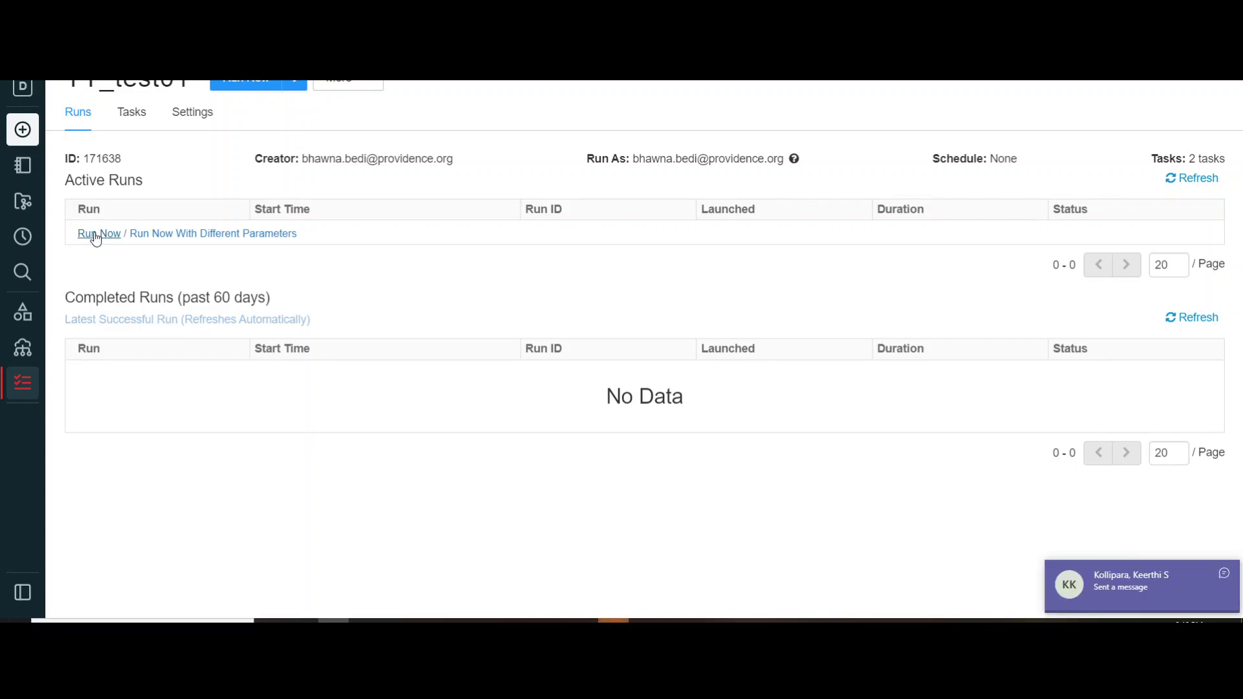
pyautogui.click(97, 234)
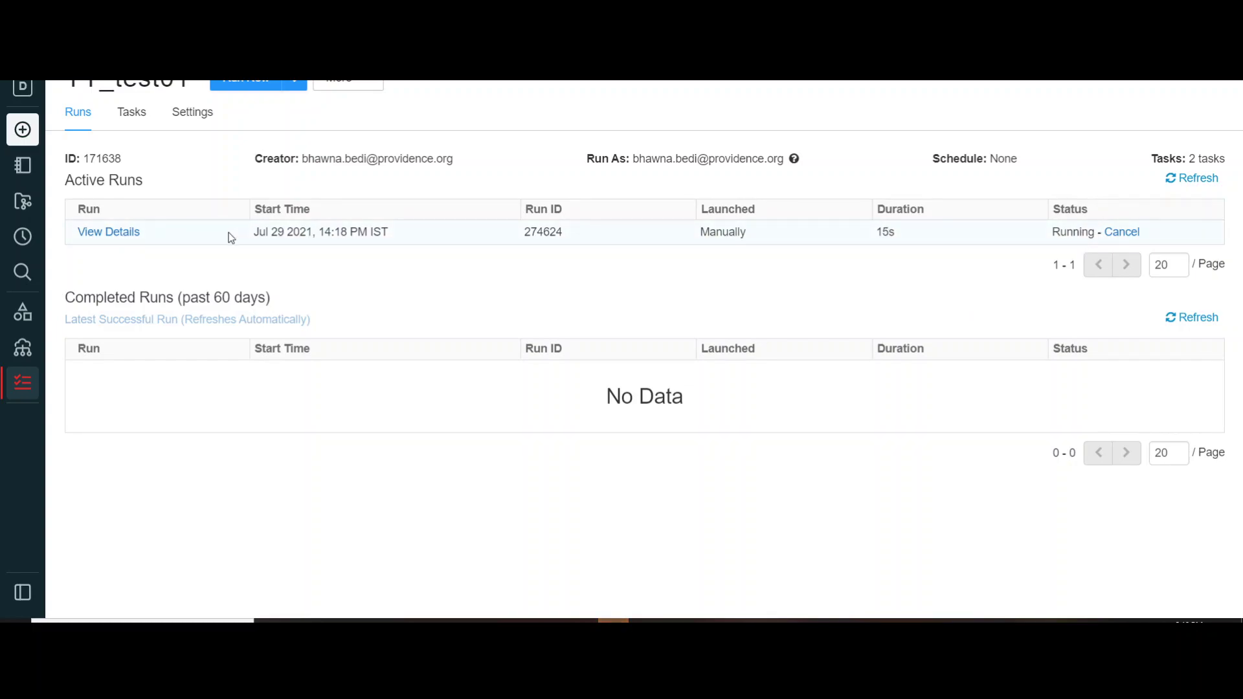
pyautogui.click(122, 233)
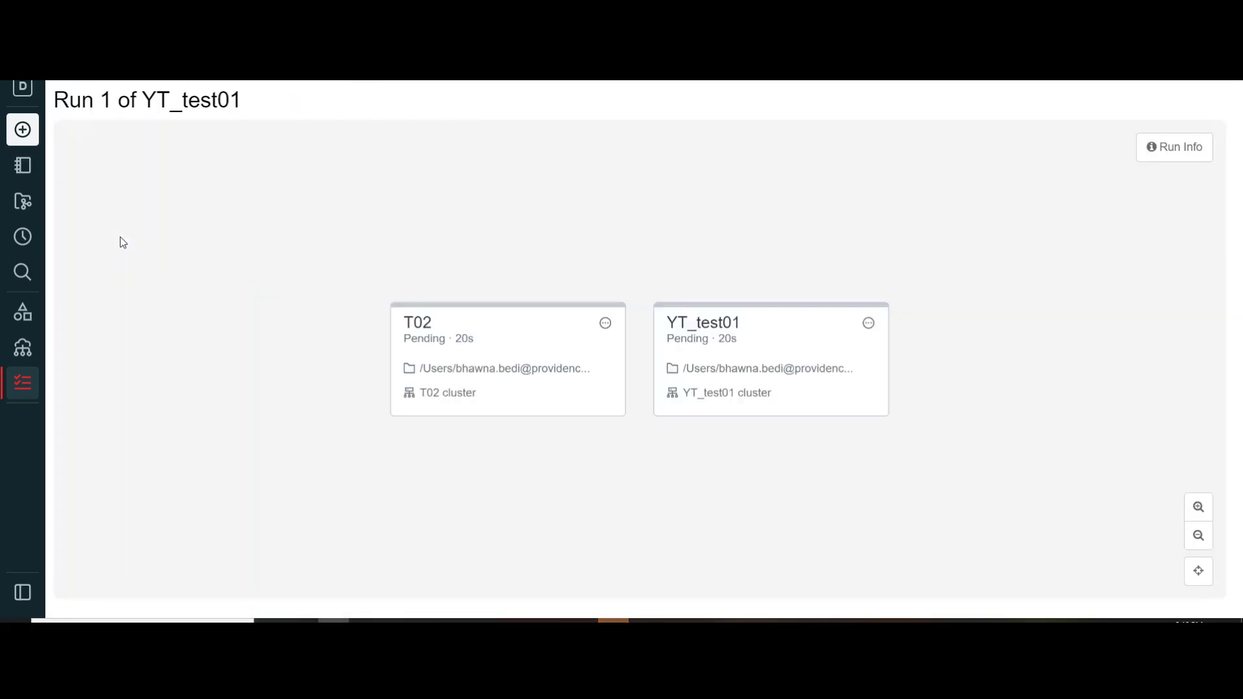